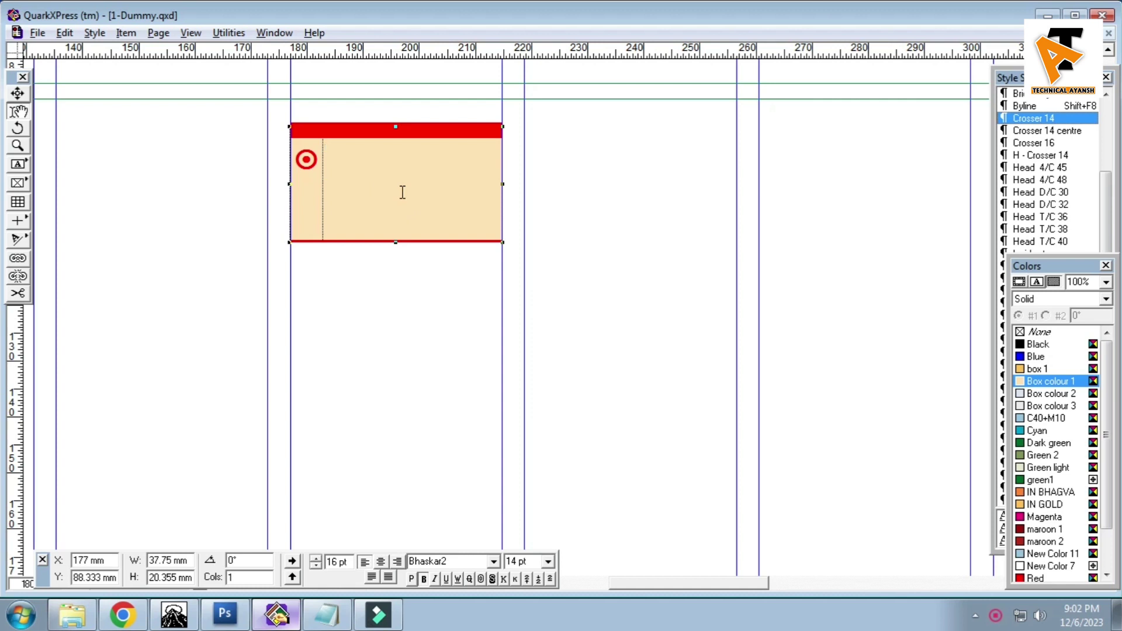
# Step: Enter the headline "मोदी ने राजस्थान को किया फतह" in the beige box beside the red bullet
pyautogui.click(402, 192)
pyautogui.write('क')
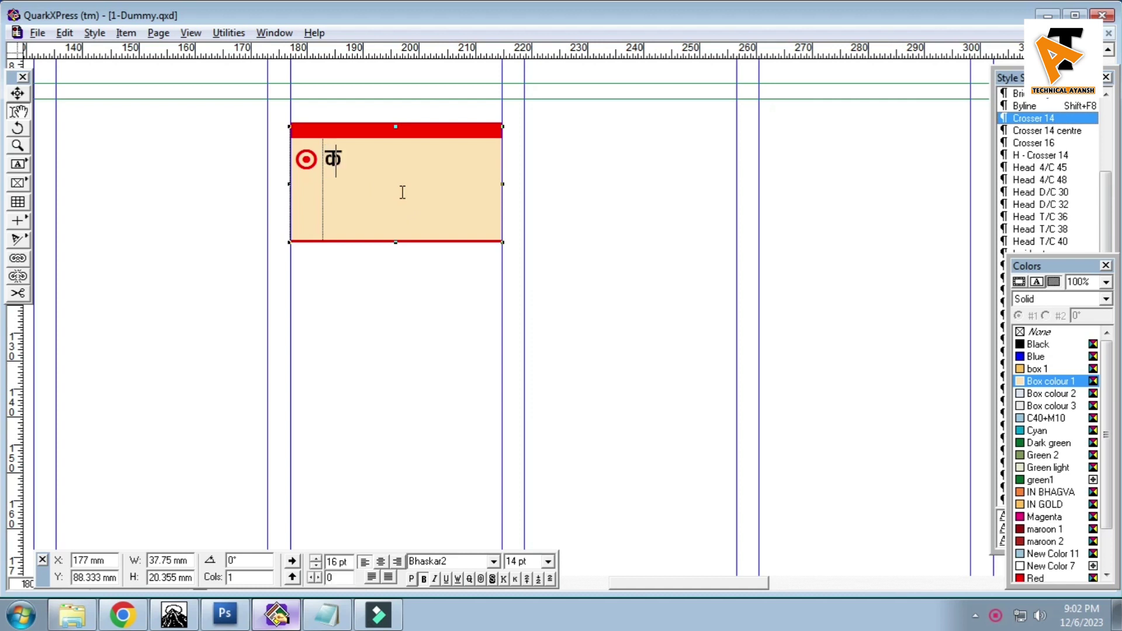
pyautogui.press('BackSpace')
pyautogui.write('माद')
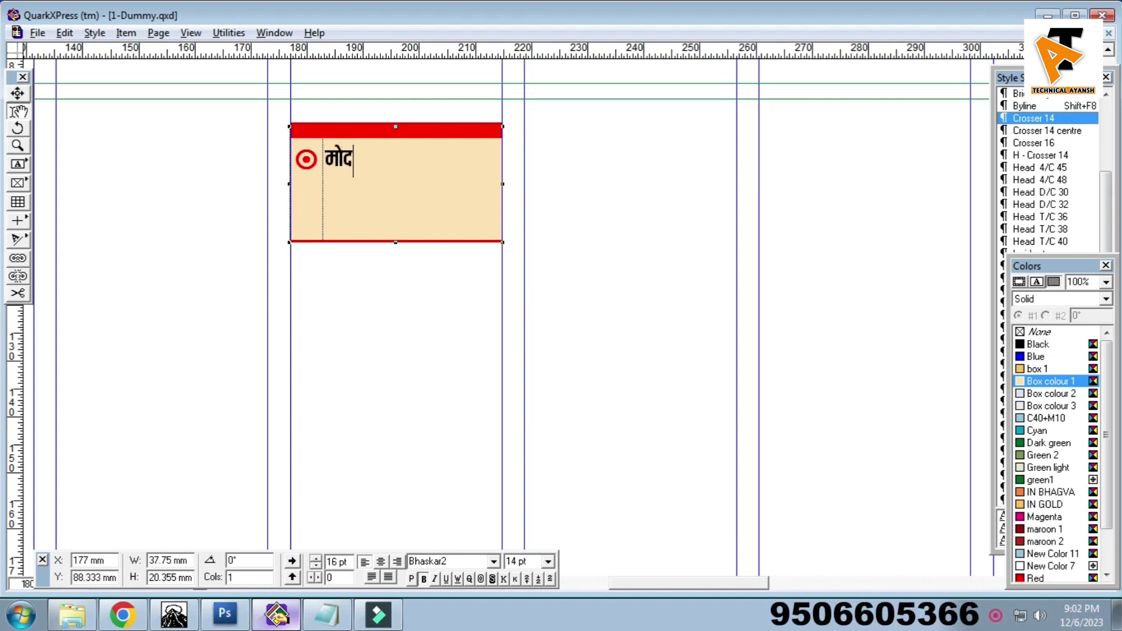
pyautogui.write('ी ने राजस्थ')
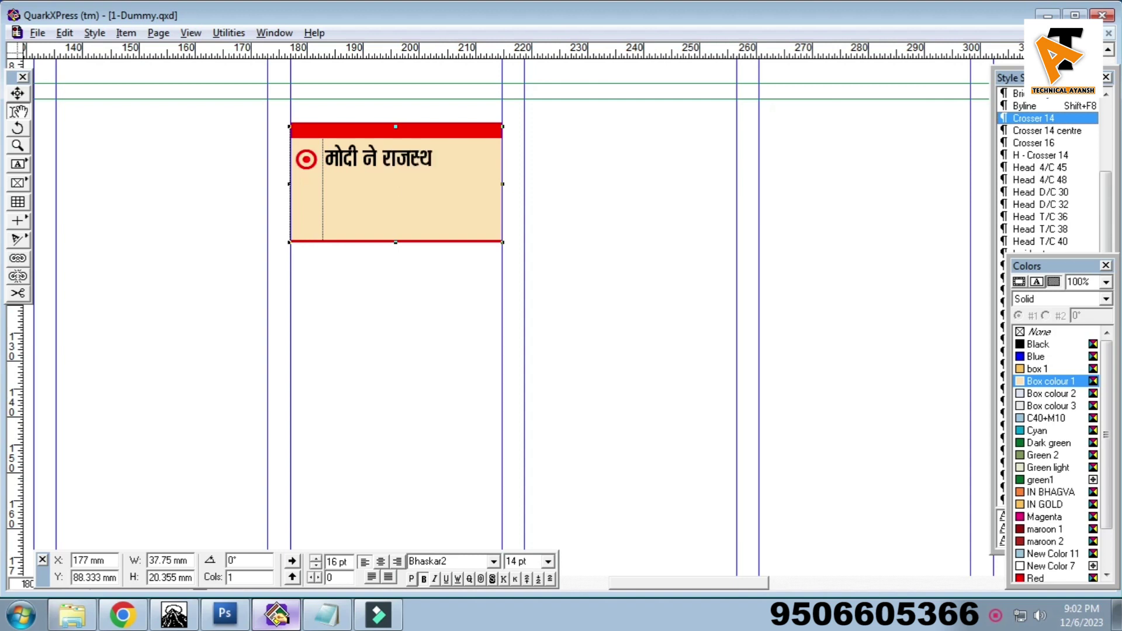
pyautogui.write('ान को प')
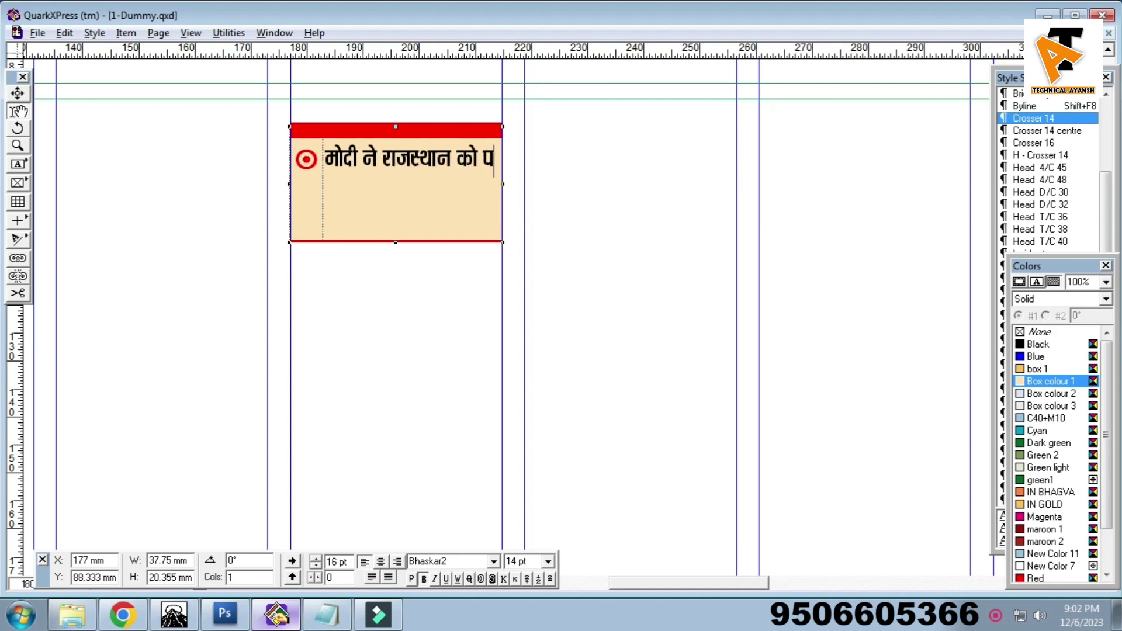
pyautogui.write(' िकया प')
pyautogui.press('BackSpace')
pyautogui.write('फतह')
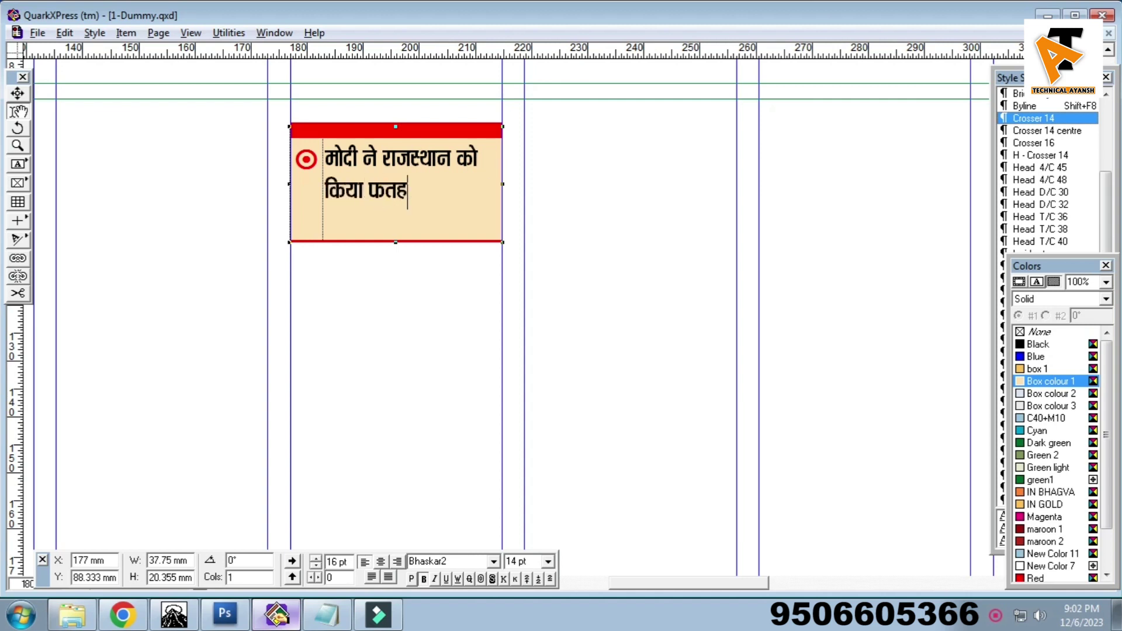
# Step: Draw a text box about 37.75 mm wide and 20.4 mm high below the headline box, spanning the same column
pyautogui.keyDown('ctrl'); pyautogui.click(310, 168); pyautogui.keyUp('ctrl')
pyautogui.moveTo(424, 155); pyautogui.dragTo(417, 220)
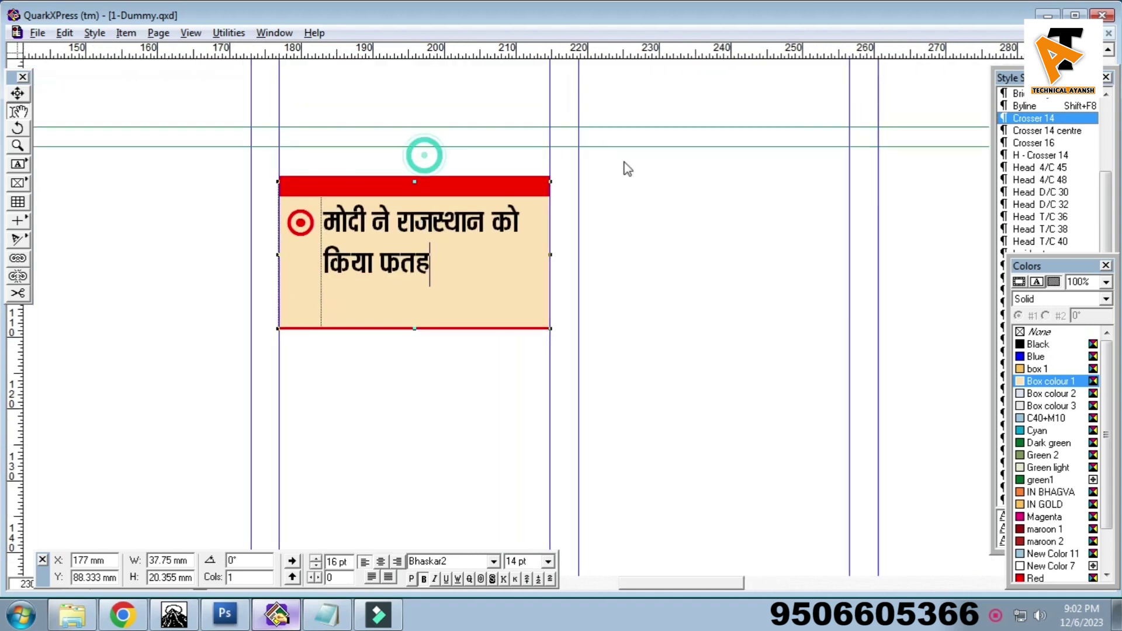
pyautogui.rightClick(664, 211)
pyautogui.click(638, 216)
pyautogui.moveTo(377, 470); pyautogui.dragTo(348, 411)
pyautogui.click(17, 166)
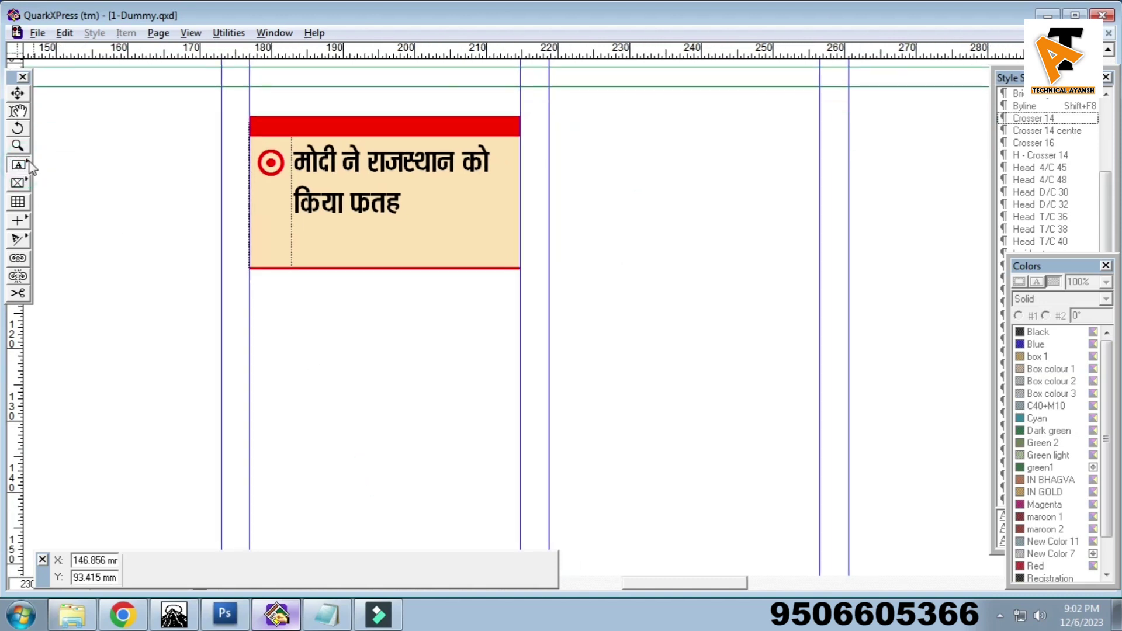
pyautogui.moveTo(326, 361); pyautogui.dragTo(300, 294)
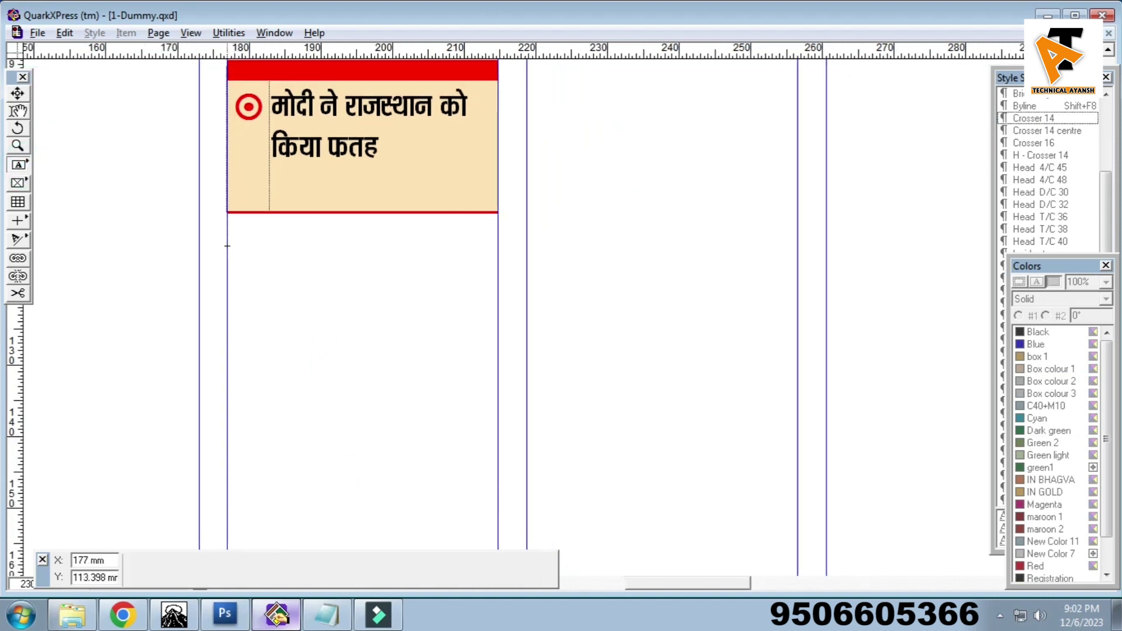
pyautogui.moveTo(227, 251); pyautogui.dragTo(498, 398)
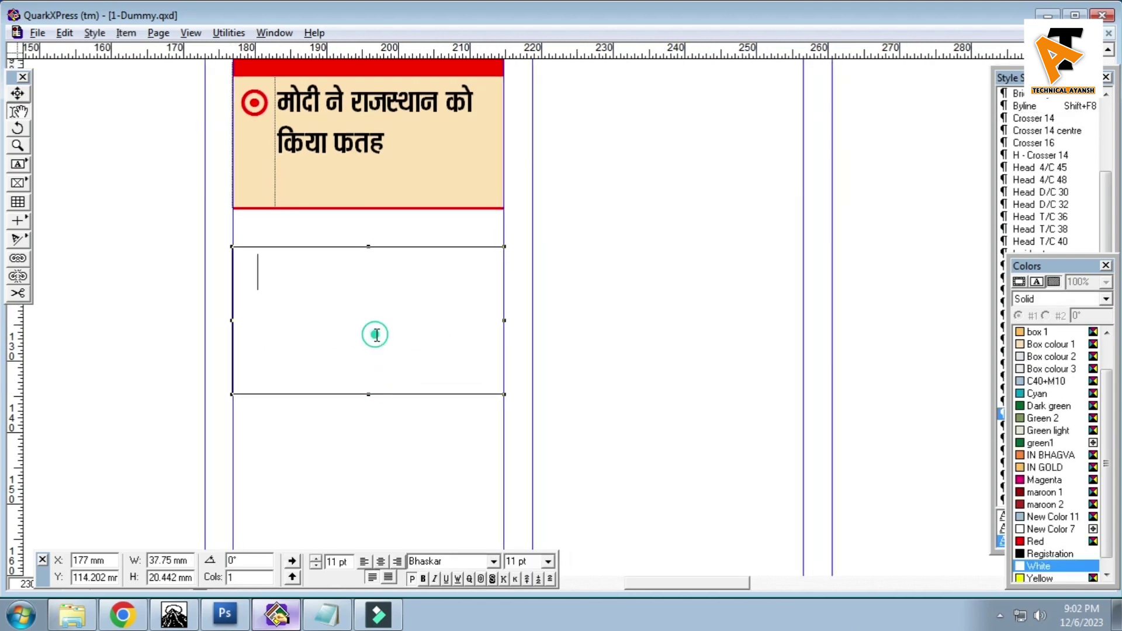
# Step: Enable multiple text insets for the new box and set the top, left and bottom insets to 5 pt
pyautogui.doubleClick(406, 326)
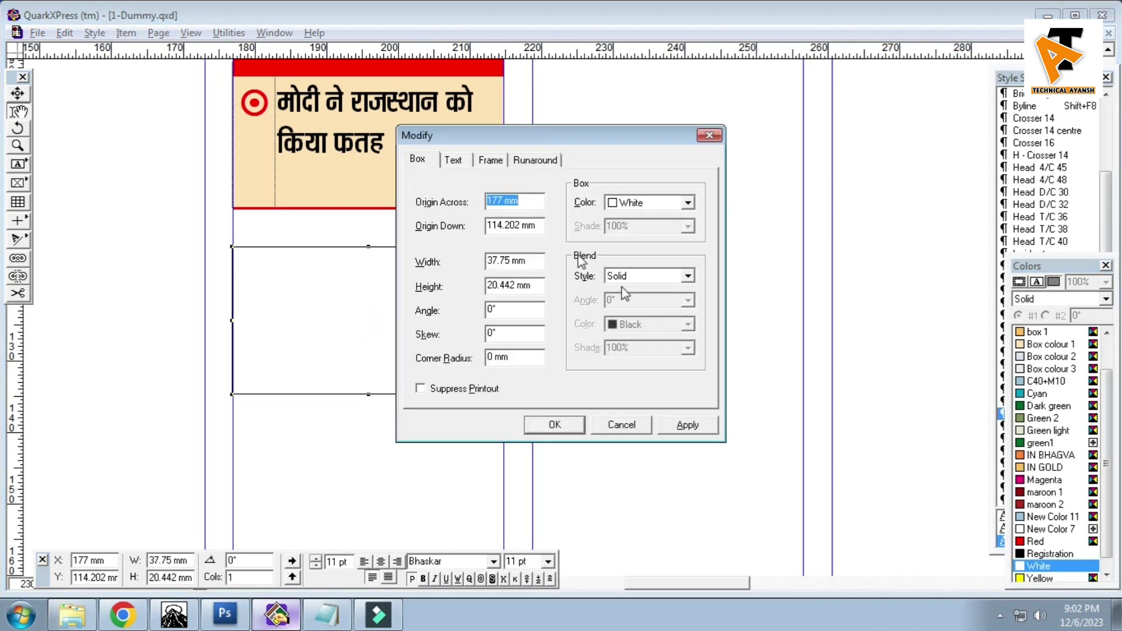
pyautogui.click(453, 160)
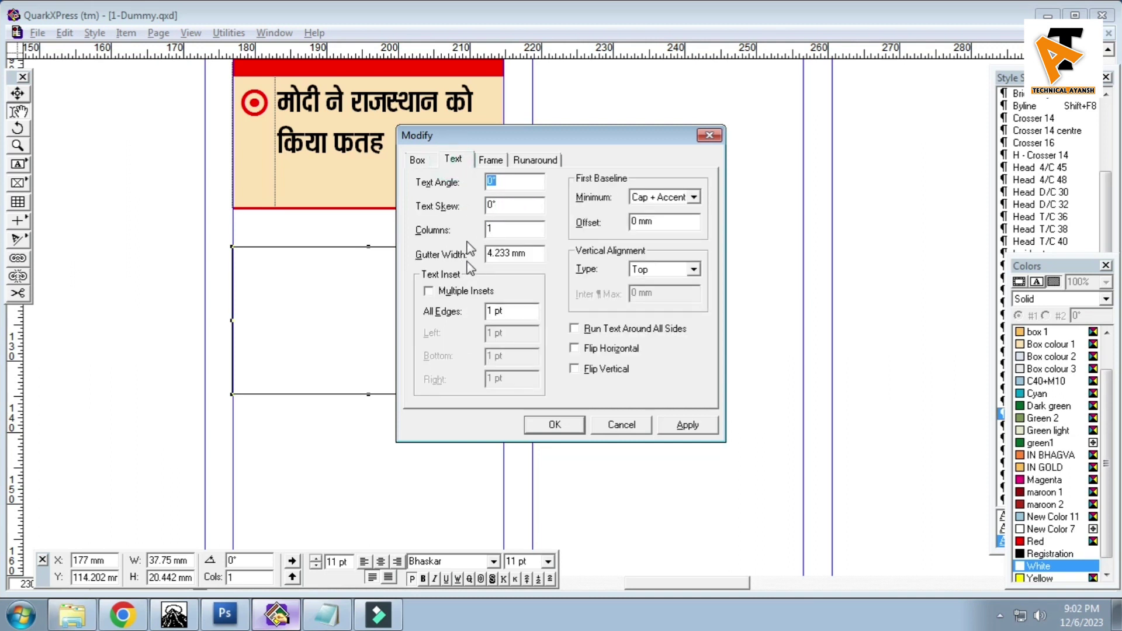
pyautogui.doubleClick(515, 311)
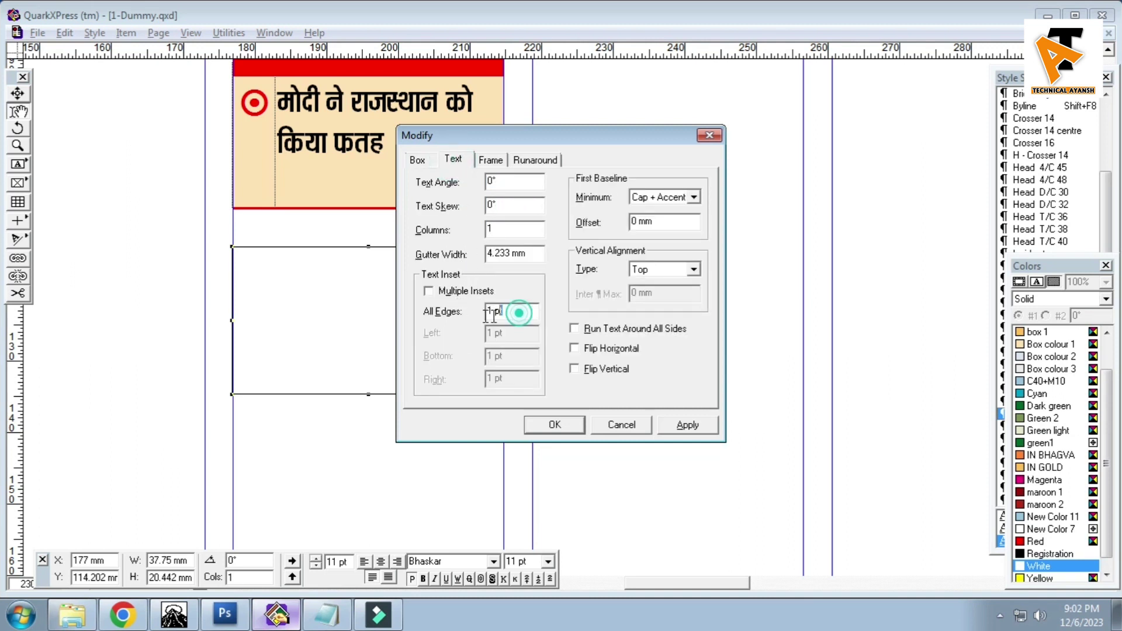
pyautogui.click(454, 291)
pyautogui.doubleClick(508, 310)
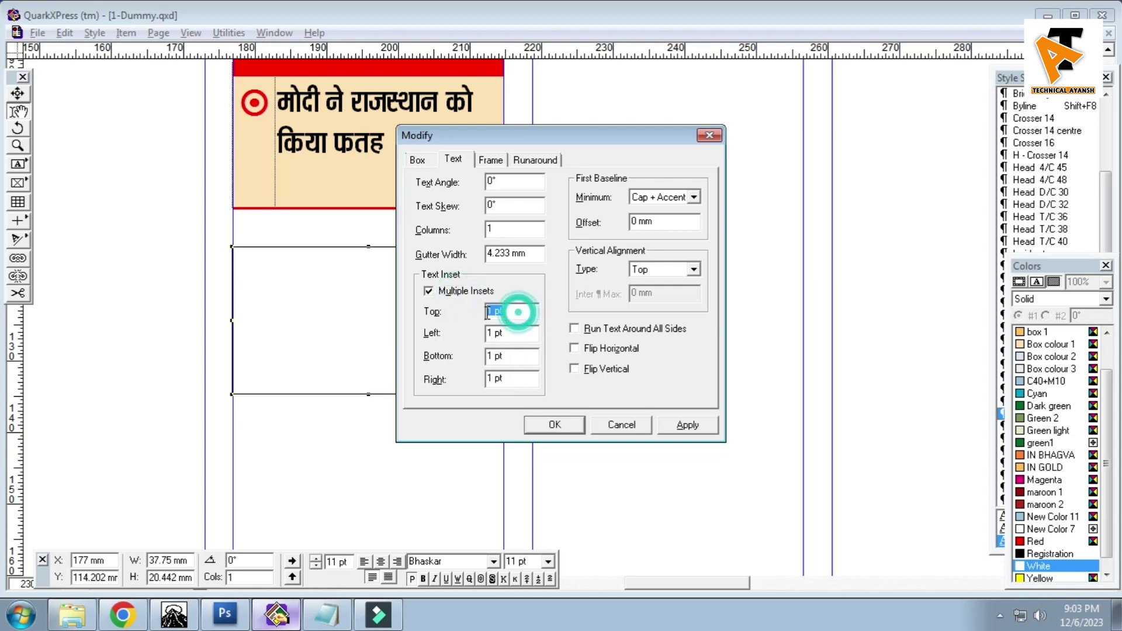
pyautogui.write('5')
pyautogui.press('Tab')
pyautogui.write('5')
pyautogui.press('Tab')
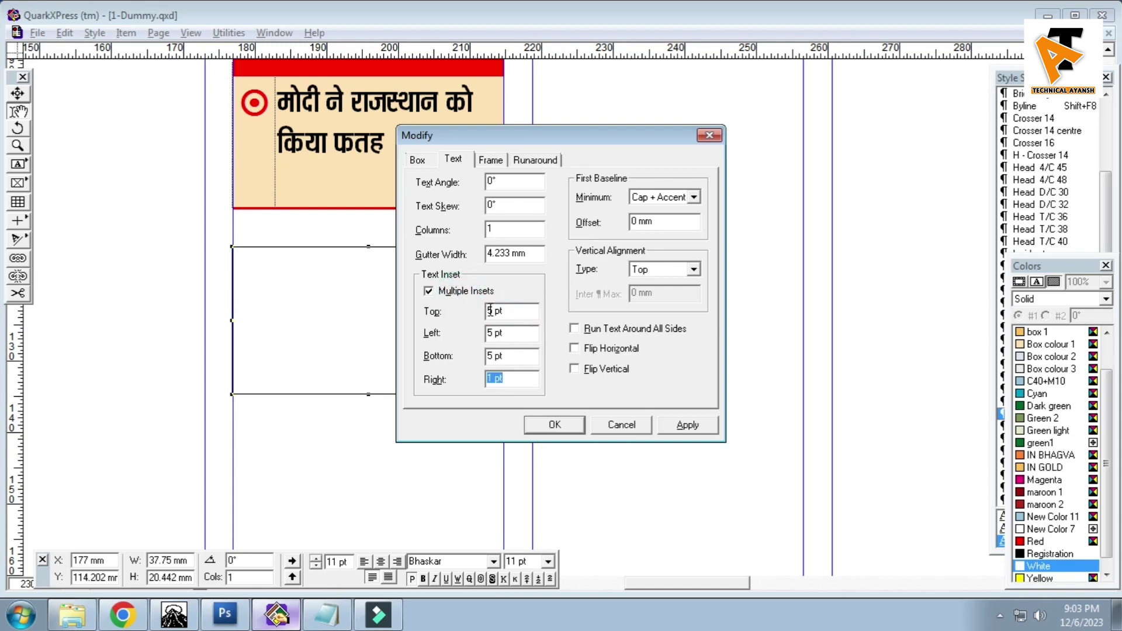
pyautogui.click(560, 431)
# Step: Fill the new text box with Box colour 1 and extend its height to about 23.4 mm
pyautogui.scroll(2, 295, 287)
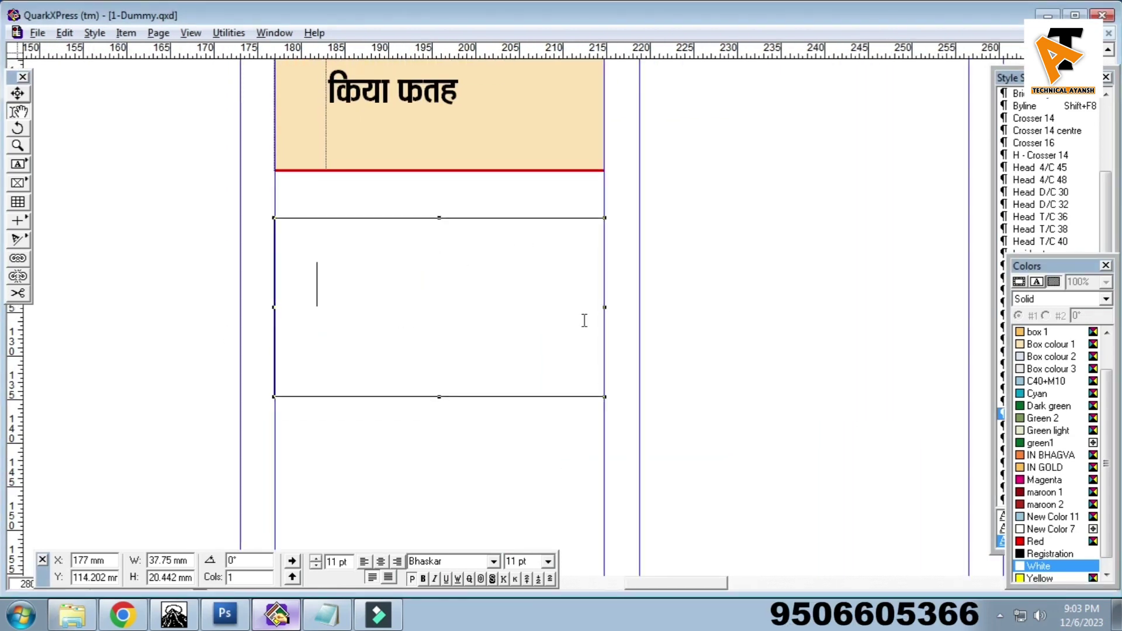
pyautogui.click(1050, 344)
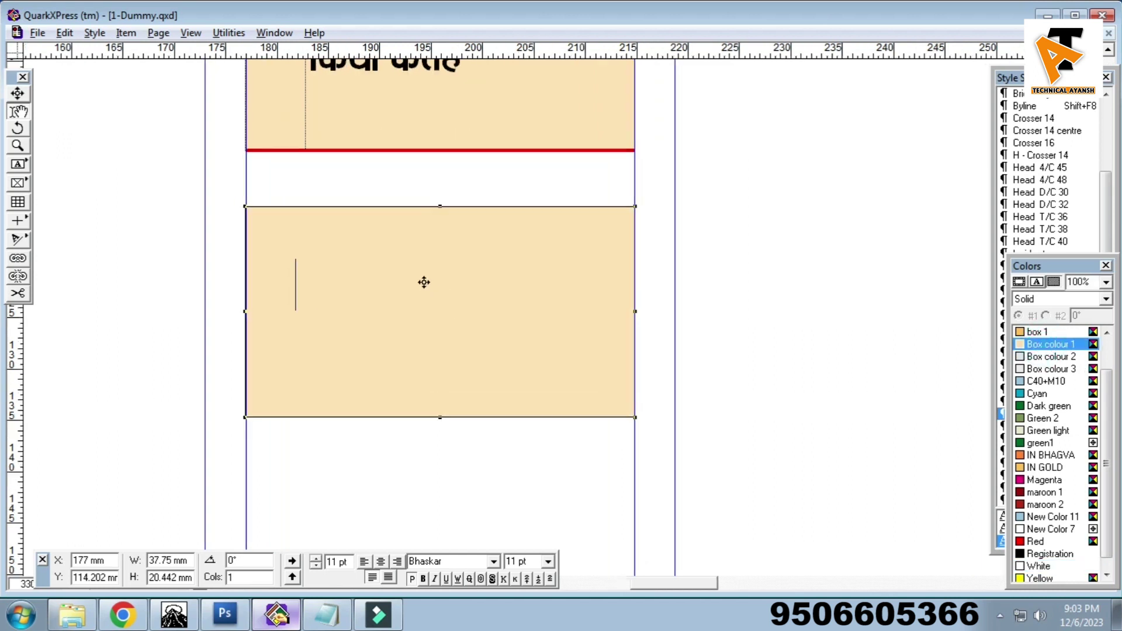
pyautogui.moveTo(485, 317); pyautogui.dragTo(491, 284)
pyautogui.moveTo(453, 378); pyautogui.dragTo(454, 406)
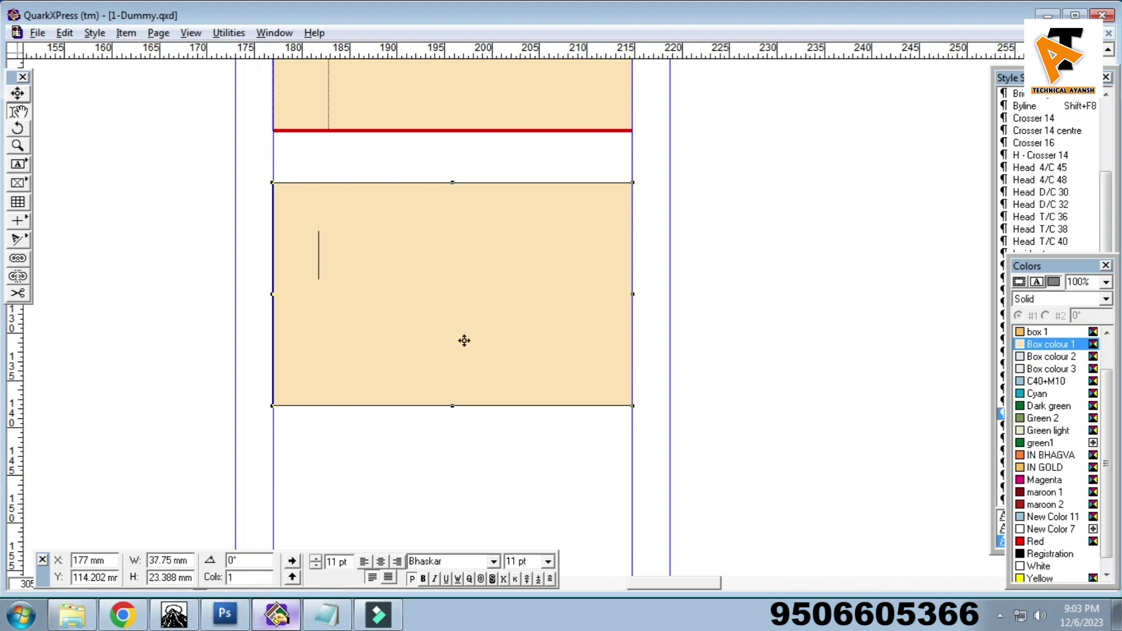
# Step: Duplicate the beige box in place, narrow the copy to about 5.7 mm along the left edge and set its background to None
pyautogui.hotkey('ctrl', 'alt', 'd')
pyautogui.click(518, 345)
pyautogui.moveTo(633, 296); pyautogui.dragTo(328, 295)
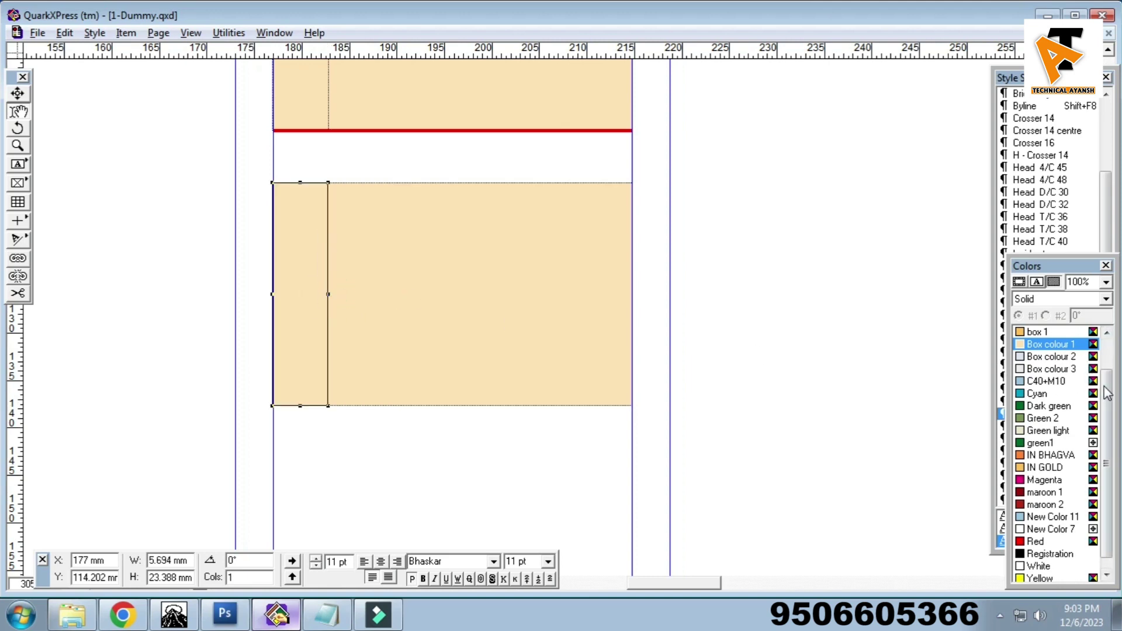
pyautogui.scroll(3, 1064, 369)
pyautogui.click(1044, 332)
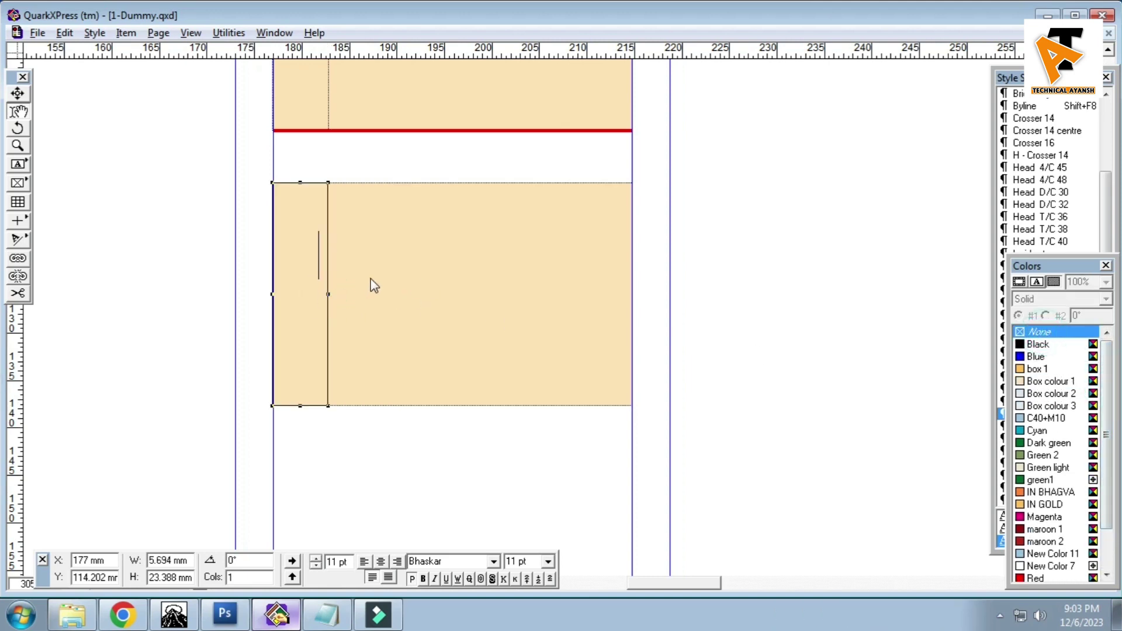
pyautogui.moveTo(301, 252); pyautogui.dragTo(209, 253)
pyautogui.hotkey('ctrl', 'z')
# Step: Draw a horizontal line about 37.75 mm long across the box and move it onto the box's top edge
pyautogui.keyDown('alt'); pyautogui.moveTo(376, 270); pyautogui.dragTo(381, 286); pyautogui.keyUp('alt')
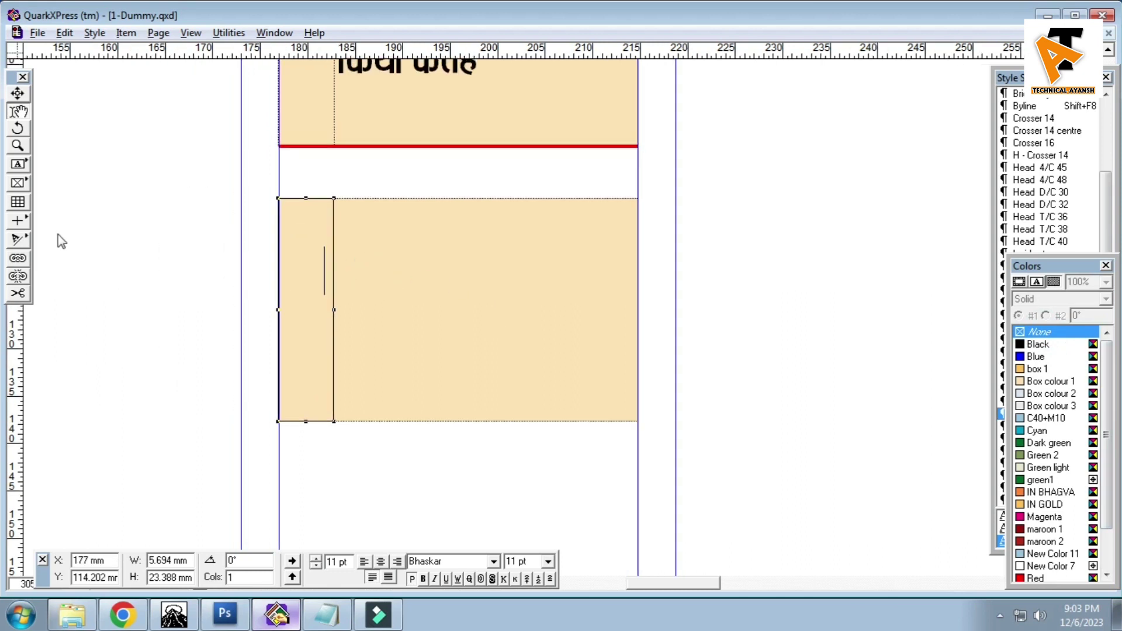
pyautogui.click(21, 225)
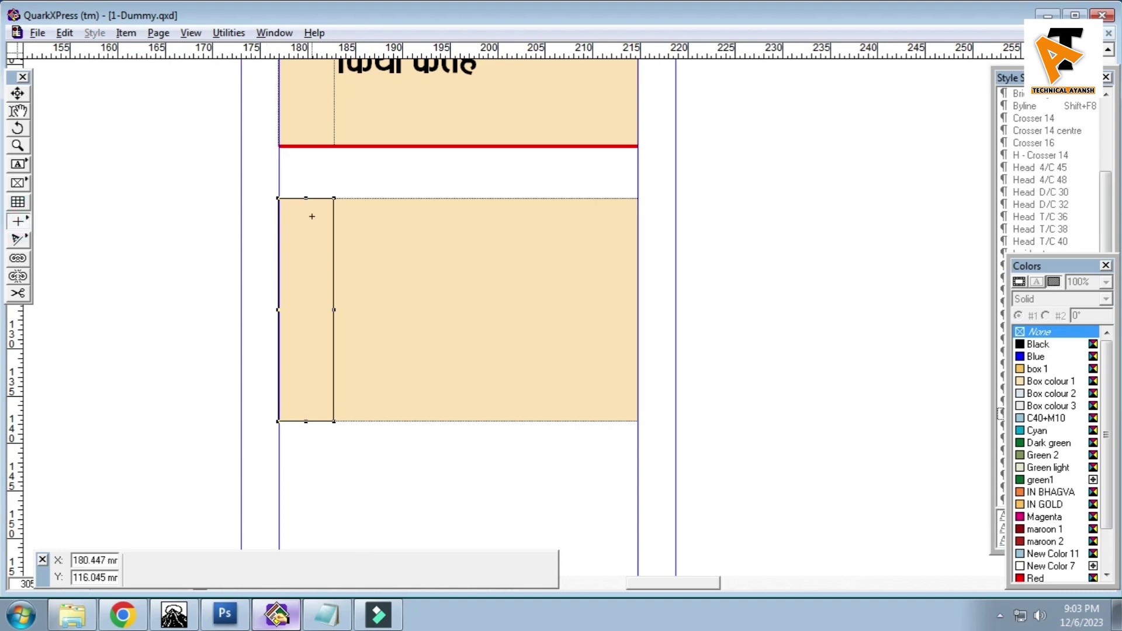
pyautogui.moveTo(279, 222); pyautogui.dragTo(640, 231)
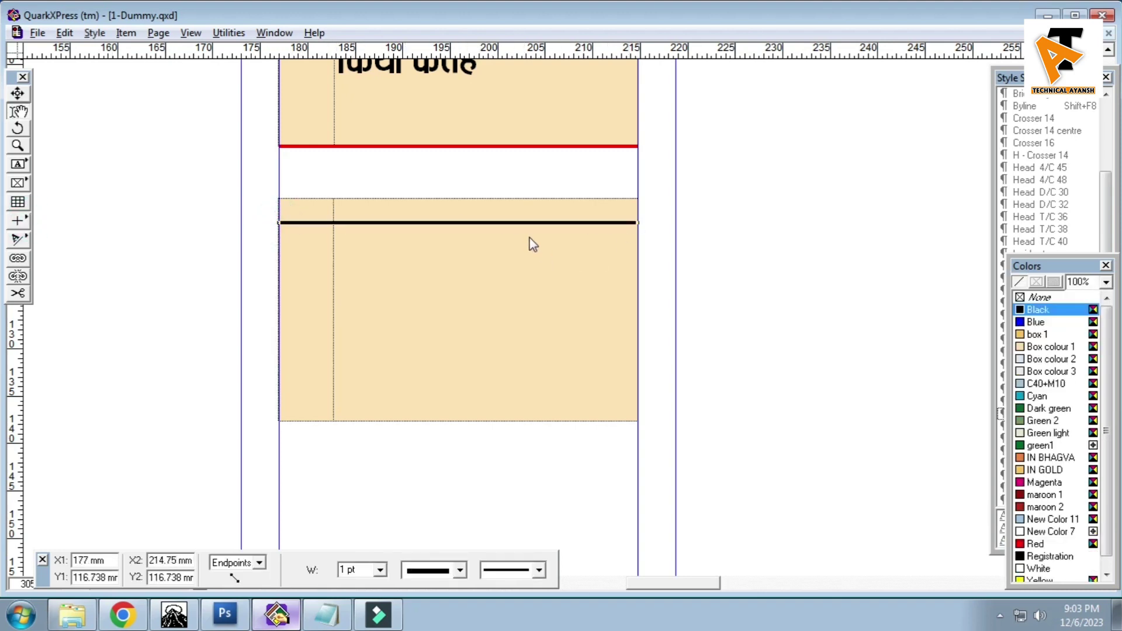
pyautogui.moveTo(525, 222); pyautogui.dragTo(523, 198)
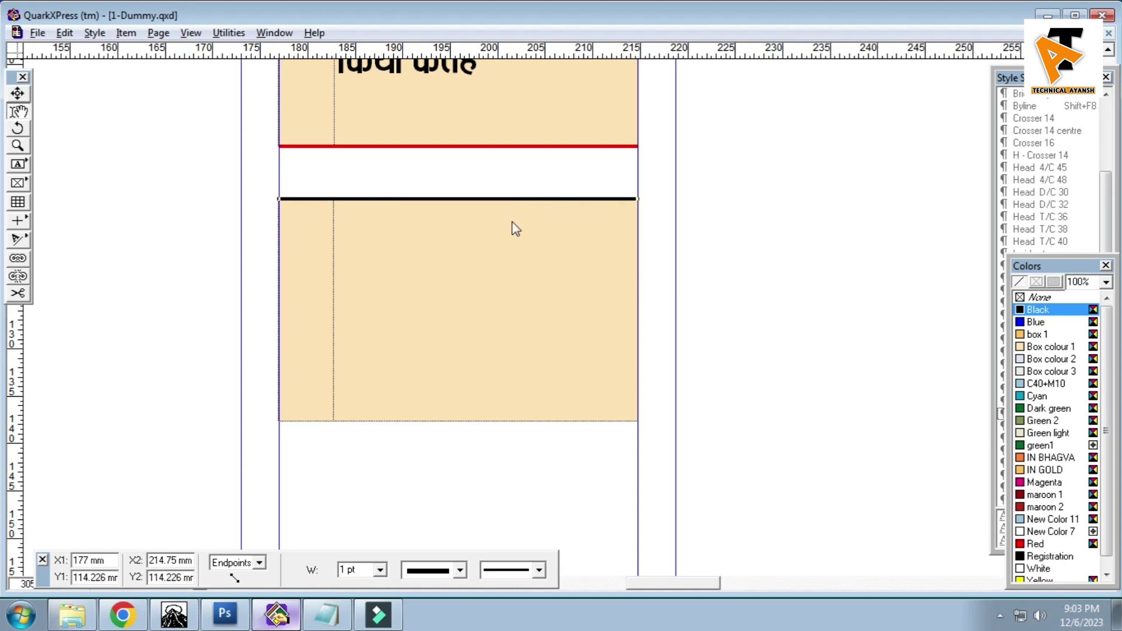
# Step: Colour the line on the box's top edge Red and set its width to 10 pt
pyautogui.click(1038, 544)
pyautogui.click(373, 571)
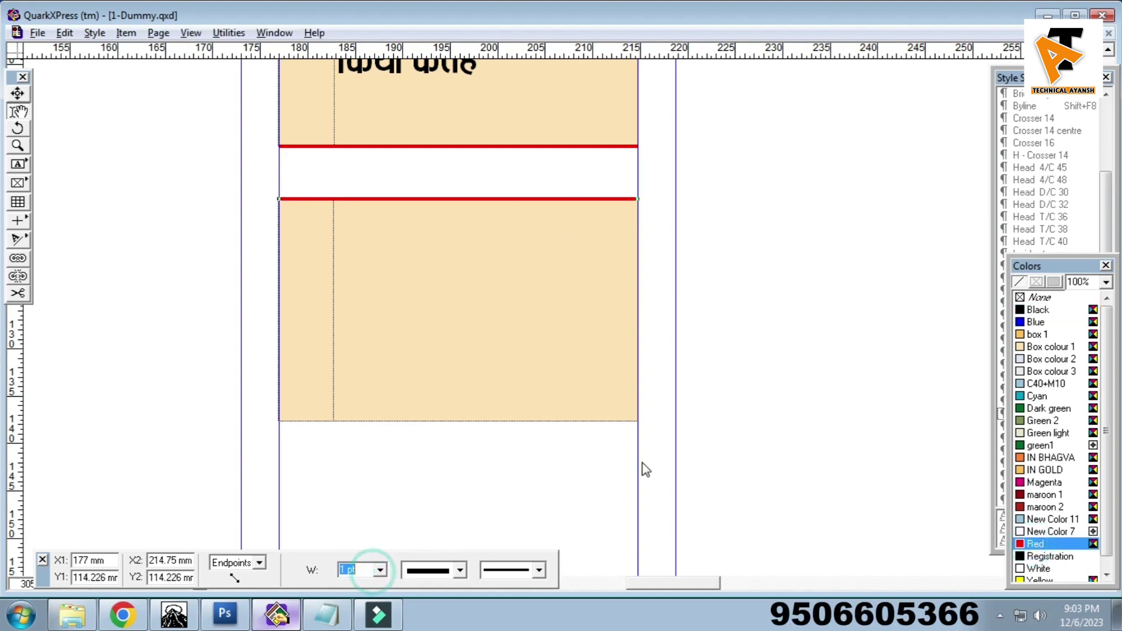
pyautogui.press('Return')
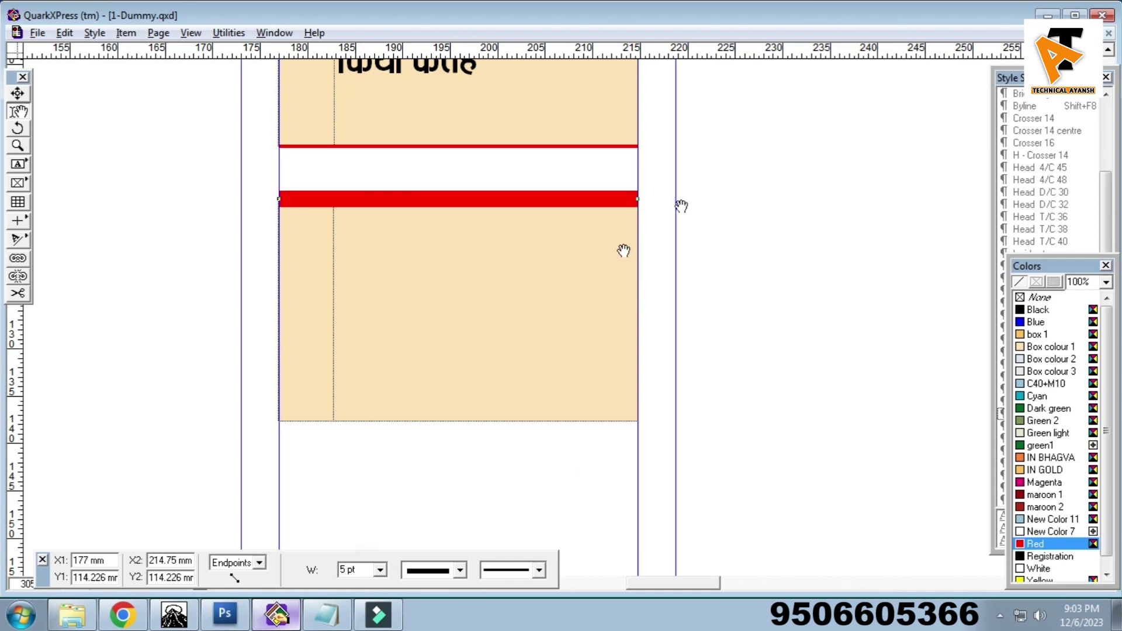
pyautogui.moveTo(682, 205); pyautogui.dragTo(675, 366)
pyautogui.doubleClick(353, 572)
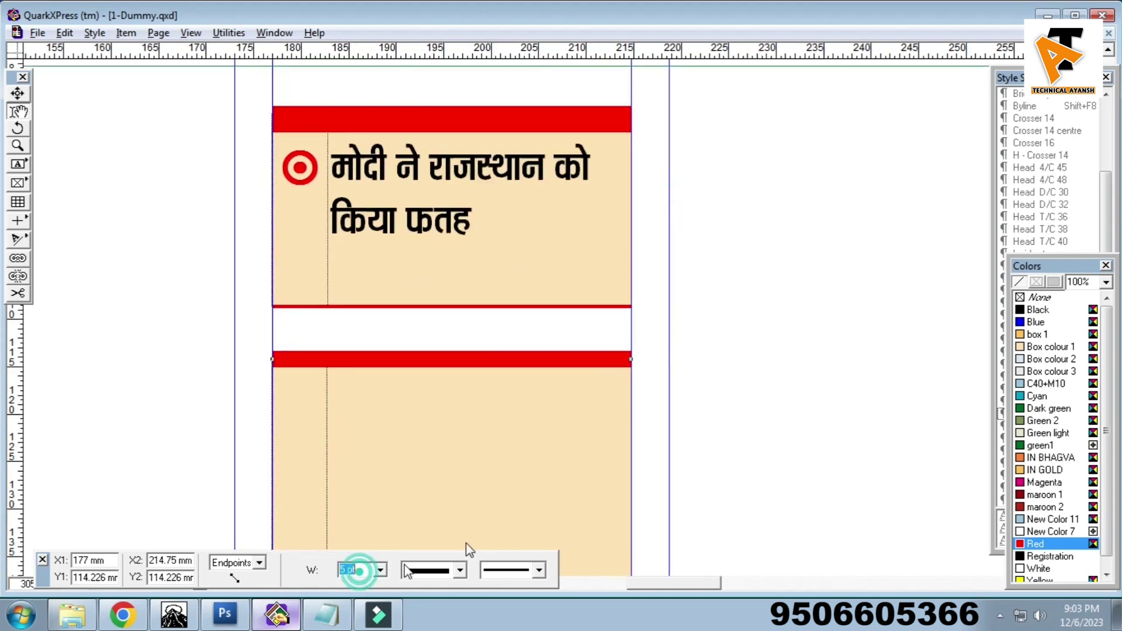
pyautogui.write('8')
pyautogui.press('Return')
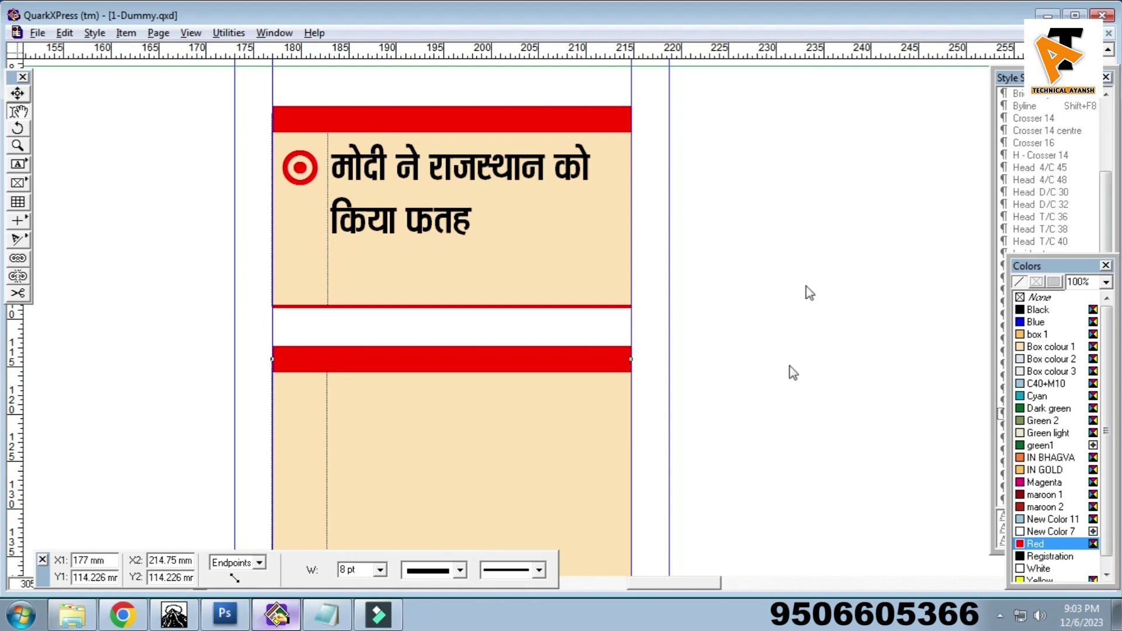
pyautogui.doubleClick(364, 574)
pyautogui.write('10')
pyautogui.press('Return')
# Step: Draw a horizontal line about 37.75 mm long along the beige box's bottom edge and colour it Red
pyautogui.moveTo(709, 439); pyautogui.dragTo(756, 310)
pyautogui.click(614, 220)
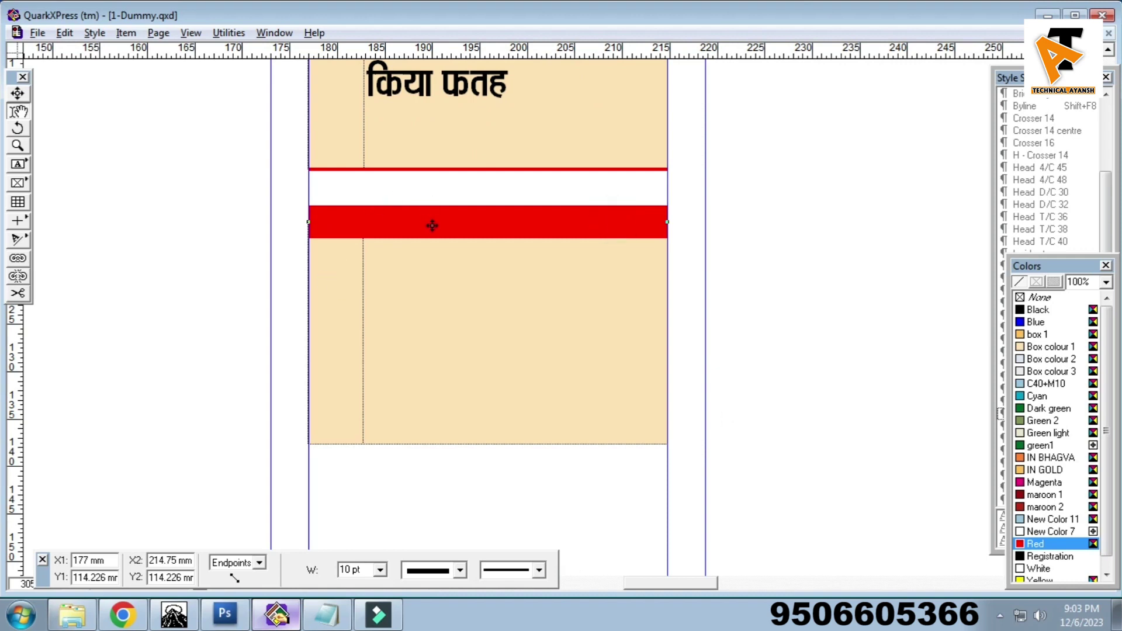
pyautogui.click(18, 221)
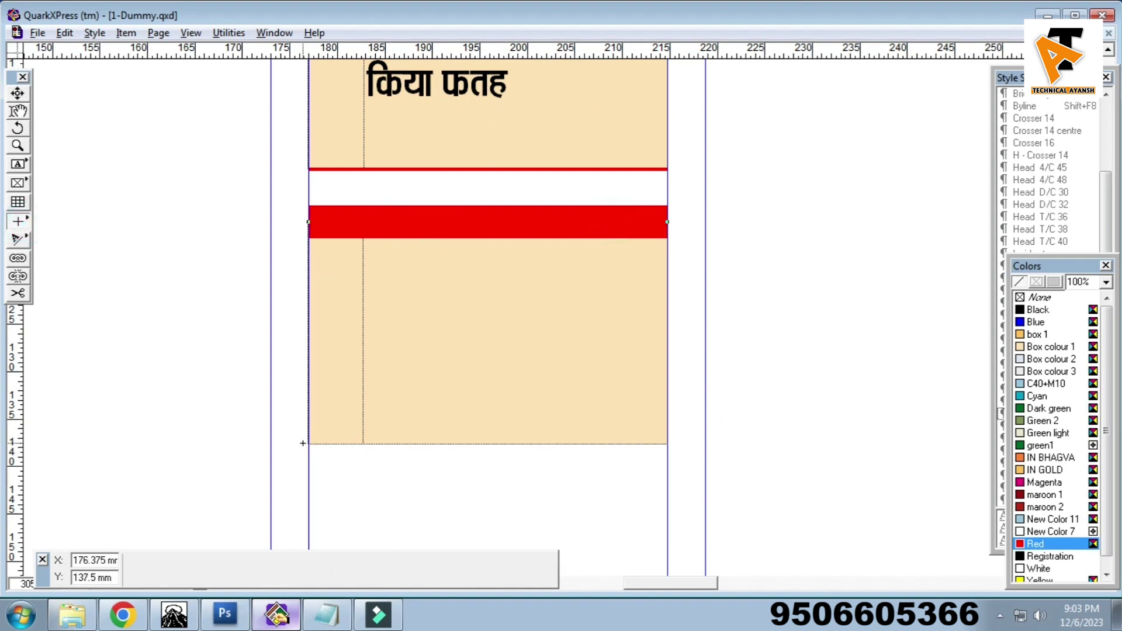
pyautogui.moveTo(308, 444); pyautogui.dragTo(669, 452)
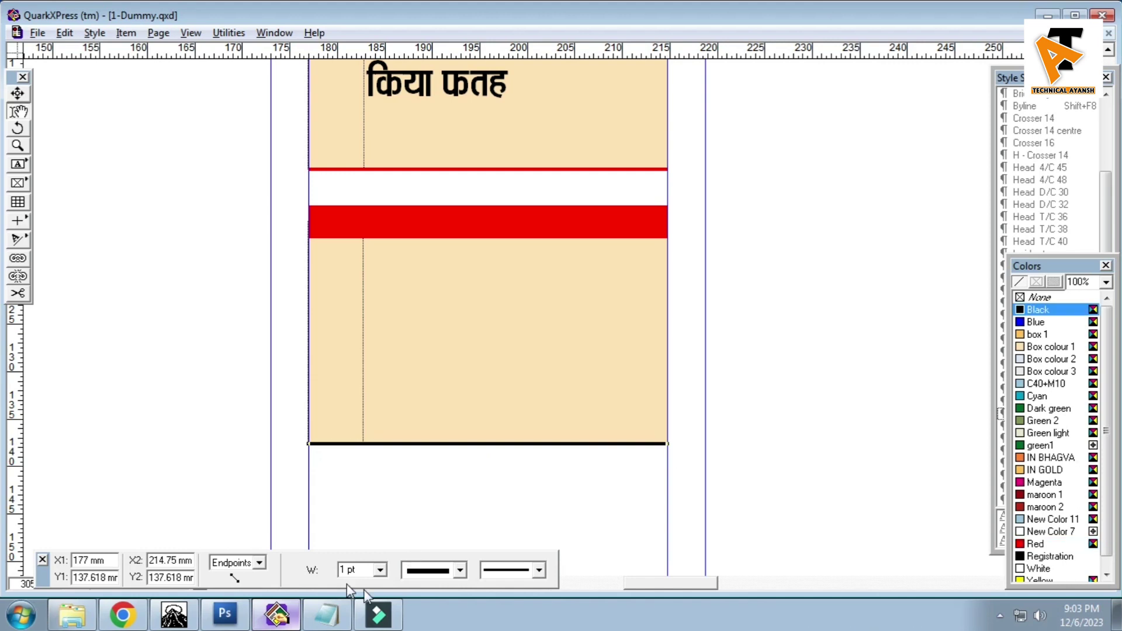
pyautogui.click(1034, 544)
pyautogui.click(705, 316)
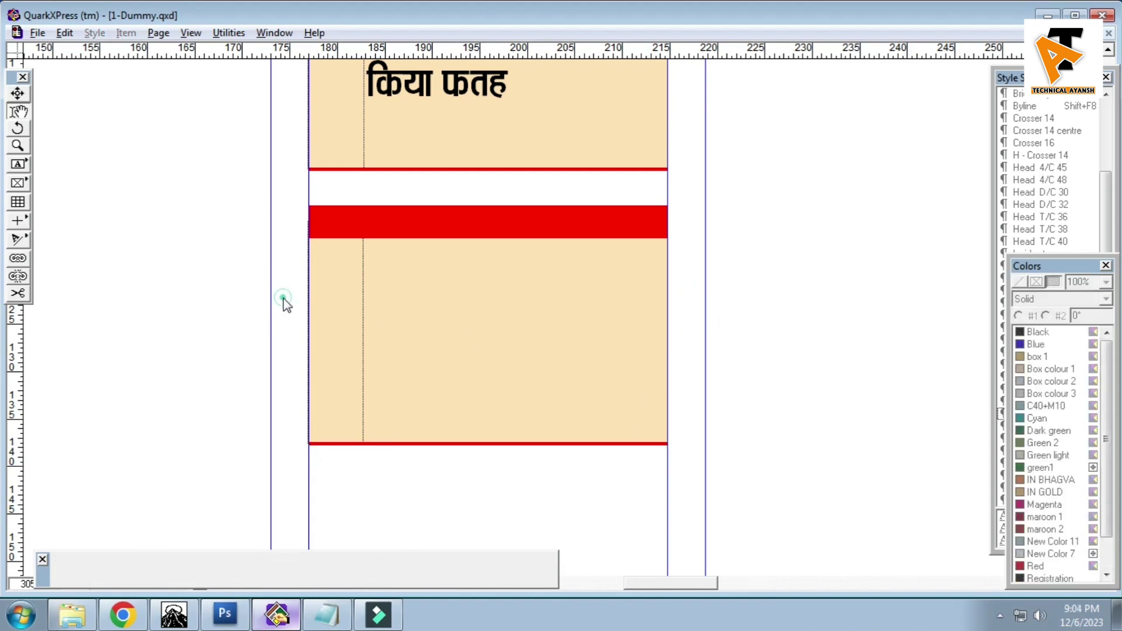
pyautogui.click(338, 296)
# Step: Draw a separate text box in the empty column beside the beige boxes and enlarge it to about 31.5 by 24.4 mm
pyautogui.click(19, 166)
pyautogui.moveTo(760, 278); pyautogui.dragTo(520, 296)
pyautogui.moveTo(537, 216)
pyautogui.mouseDown()
pyautogui.moveTo(558, 251)
pyautogui.moveTo(759, 377)
pyautogui.mouseUp()
pyautogui.moveTo(590, 315); pyautogui.dragTo(598, 377)
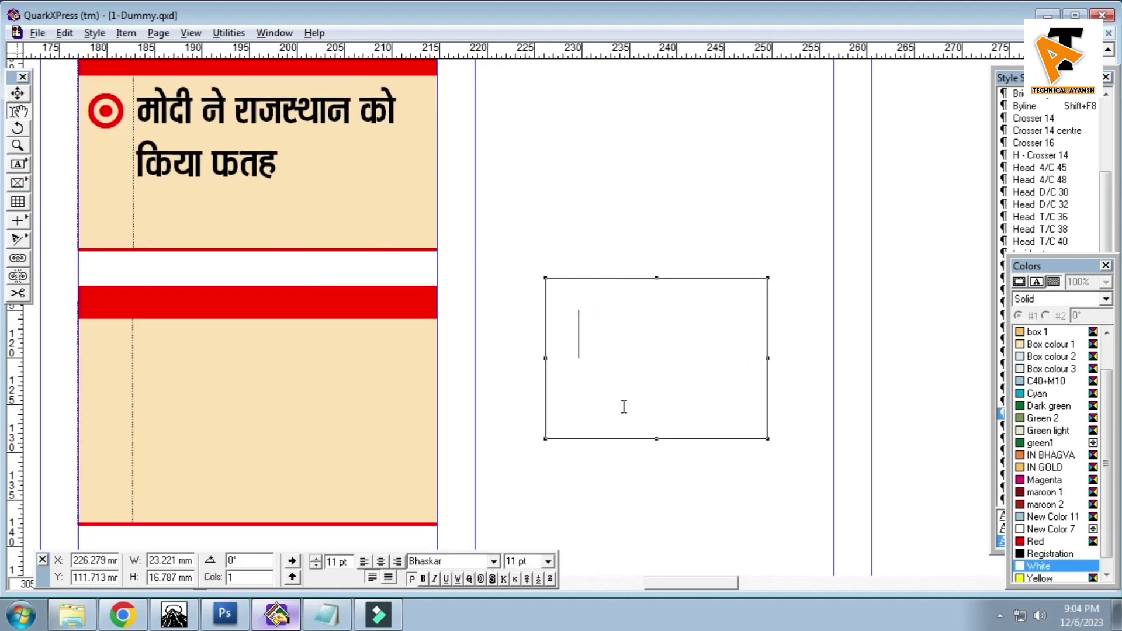
pyautogui.moveTo(767, 438); pyautogui.dragTo(846, 511)
pyautogui.moveTo(729, 404); pyautogui.dragTo(642, 381)
# Step: Set the font in the separate text box beside the beige boxes to Wingdings
pyautogui.scroll(-3, 642, 381)
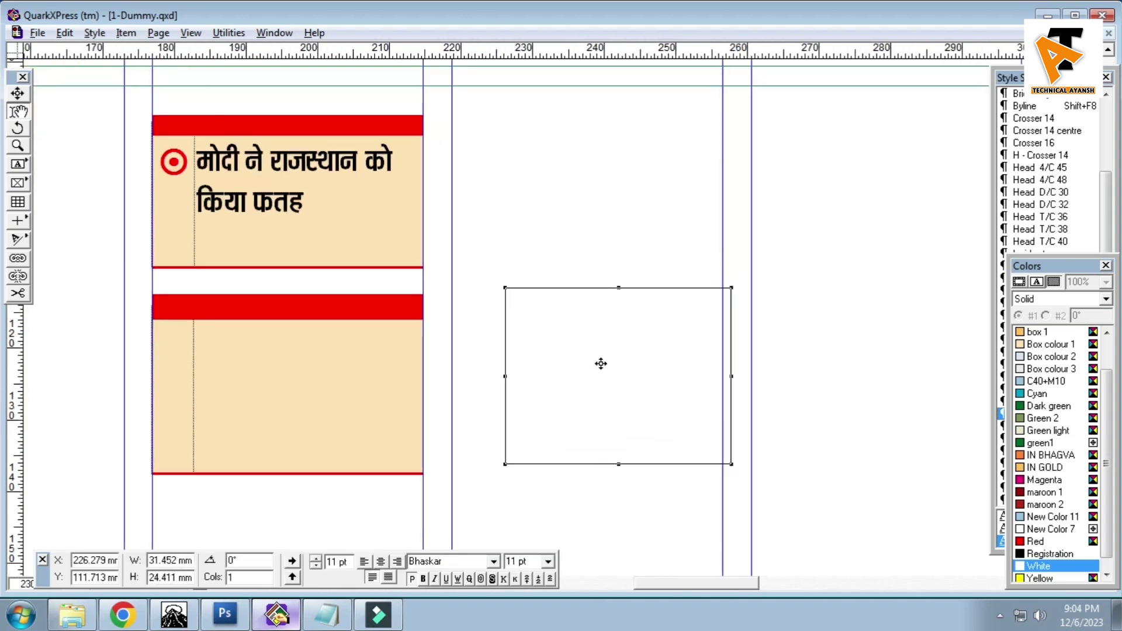
pyautogui.click(588, 363)
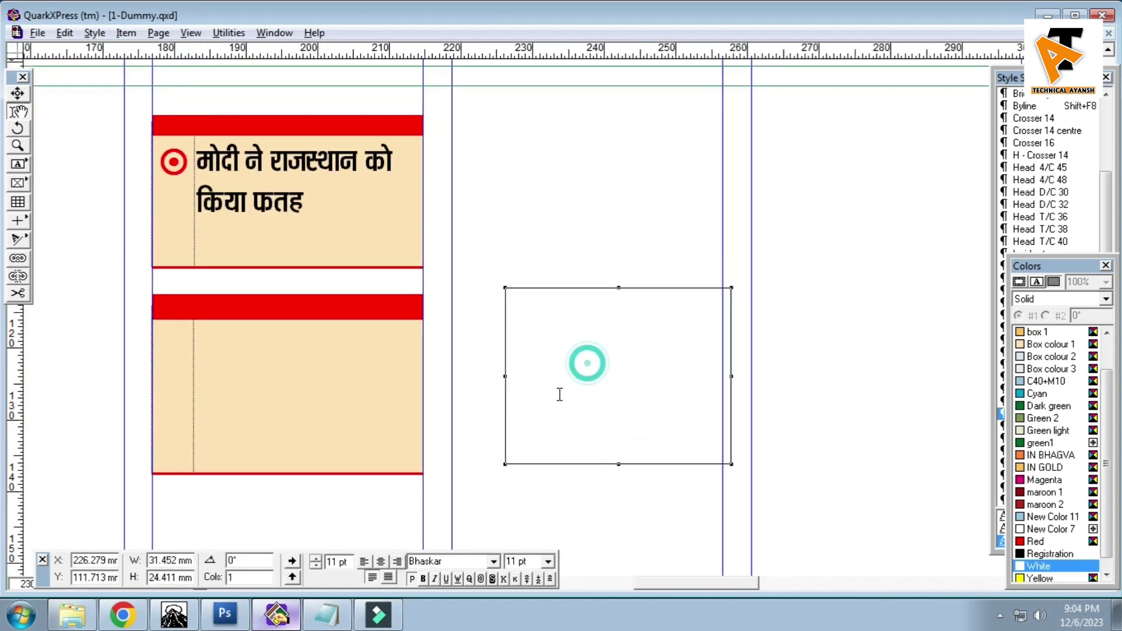
pyautogui.click(492, 562)
pyautogui.click(470, 566)
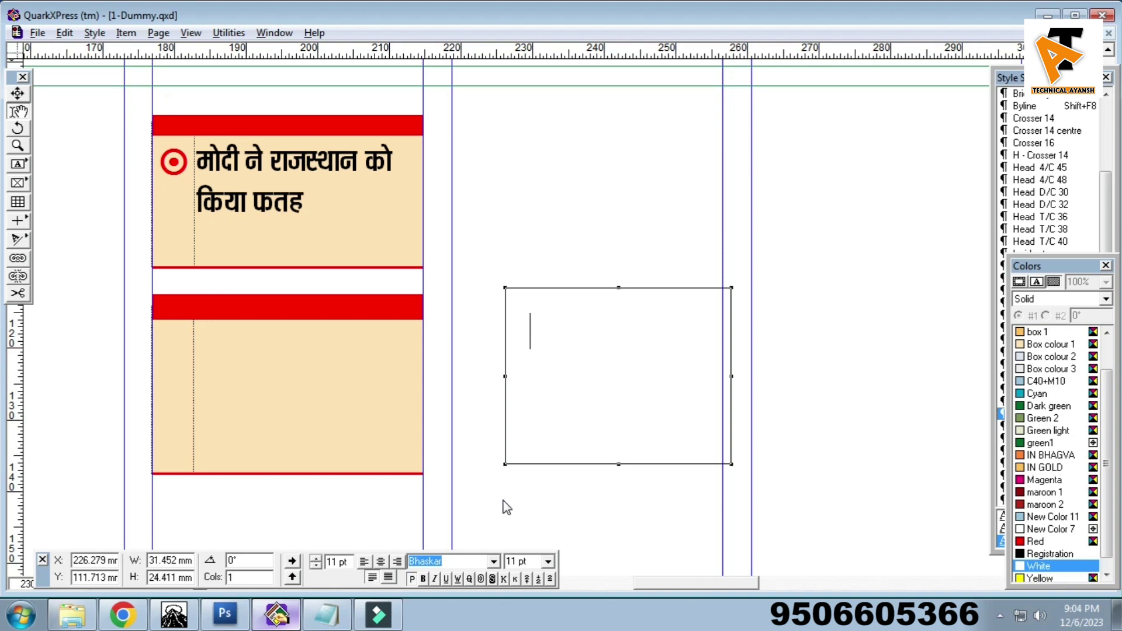
pyautogui.write('Webdings')
pyautogui.click(486, 562)
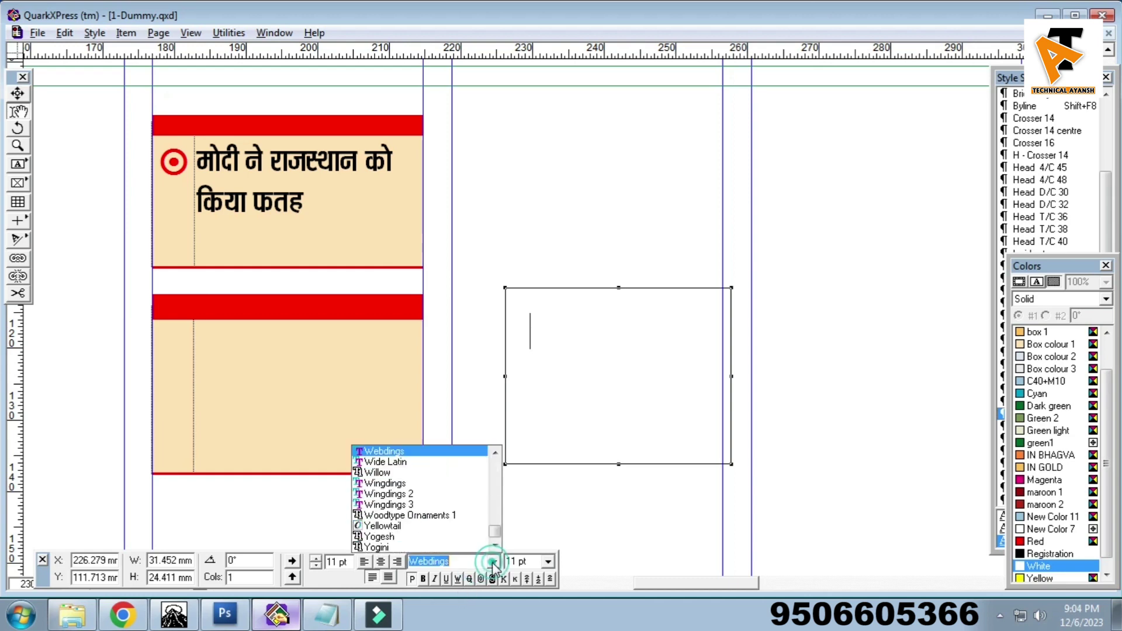
pyautogui.click(433, 484)
# Step: Fill the separate text box with about three lines of assorted letters to produce a range of Wingdings symbols
pyautogui.click(546, 370)
pyautogui.write('fh')
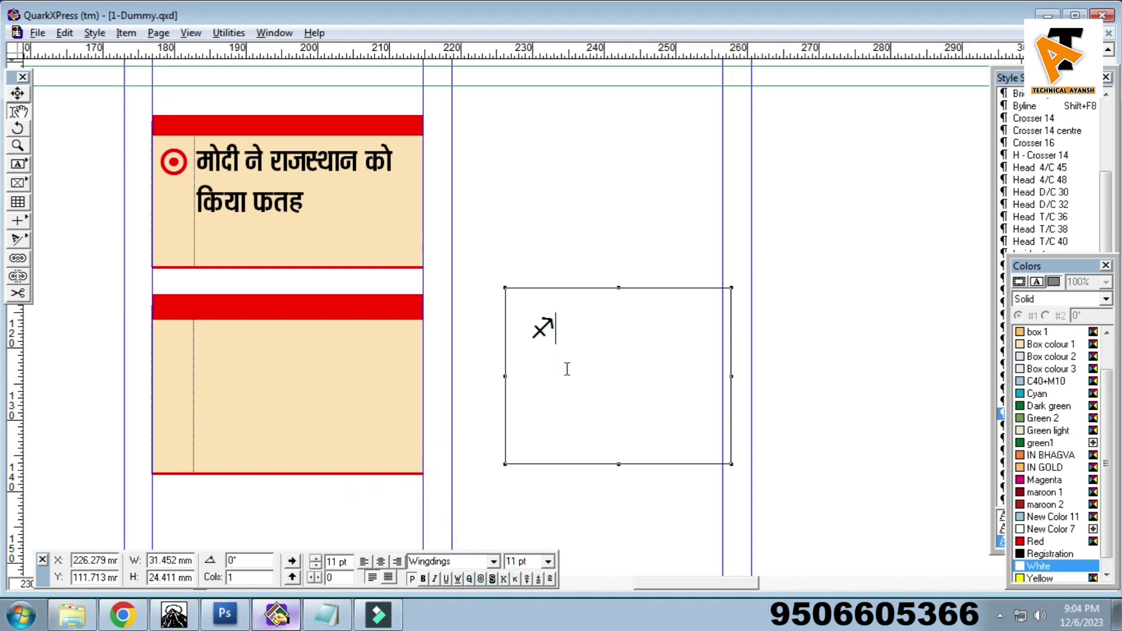
pyautogui.write('mnct')
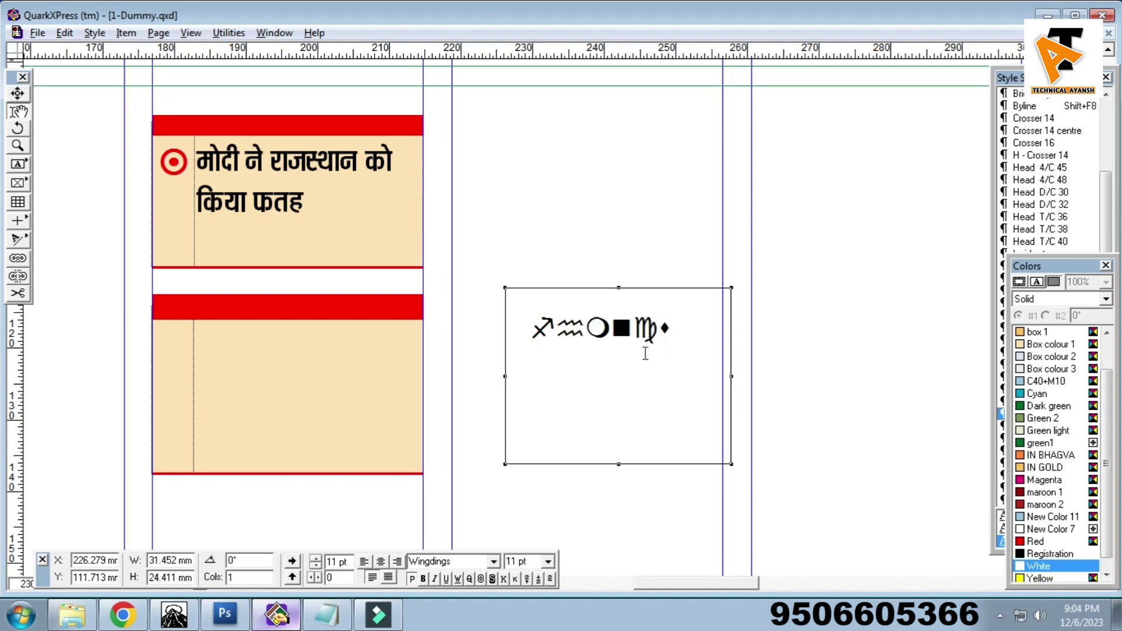
pyautogui.write('uru')
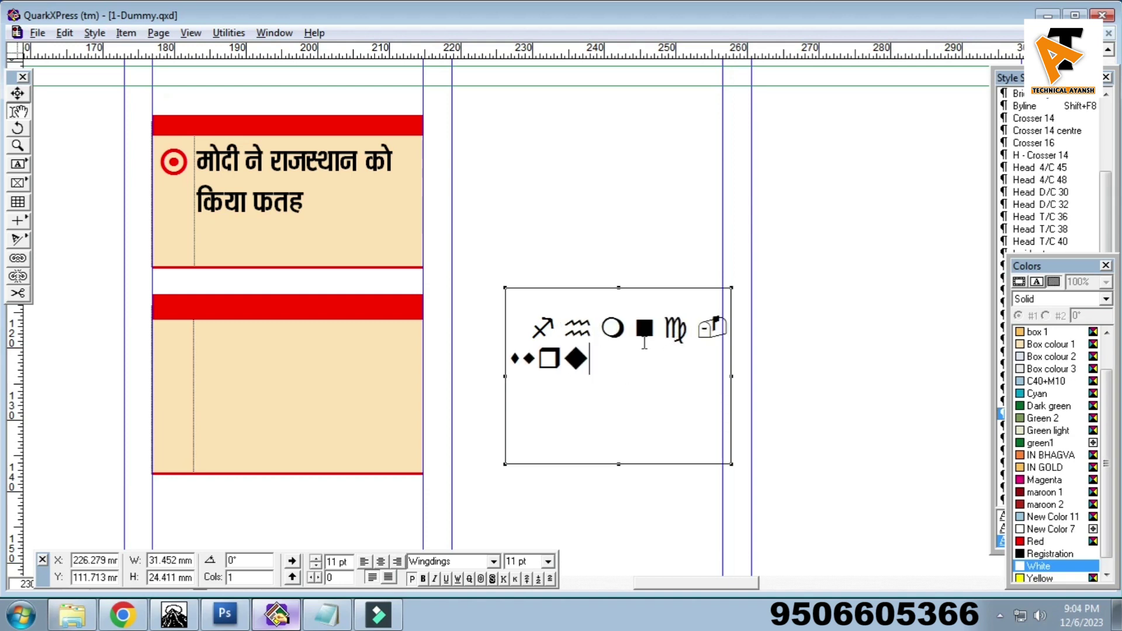
pyautogui.write('7qqhvc ')
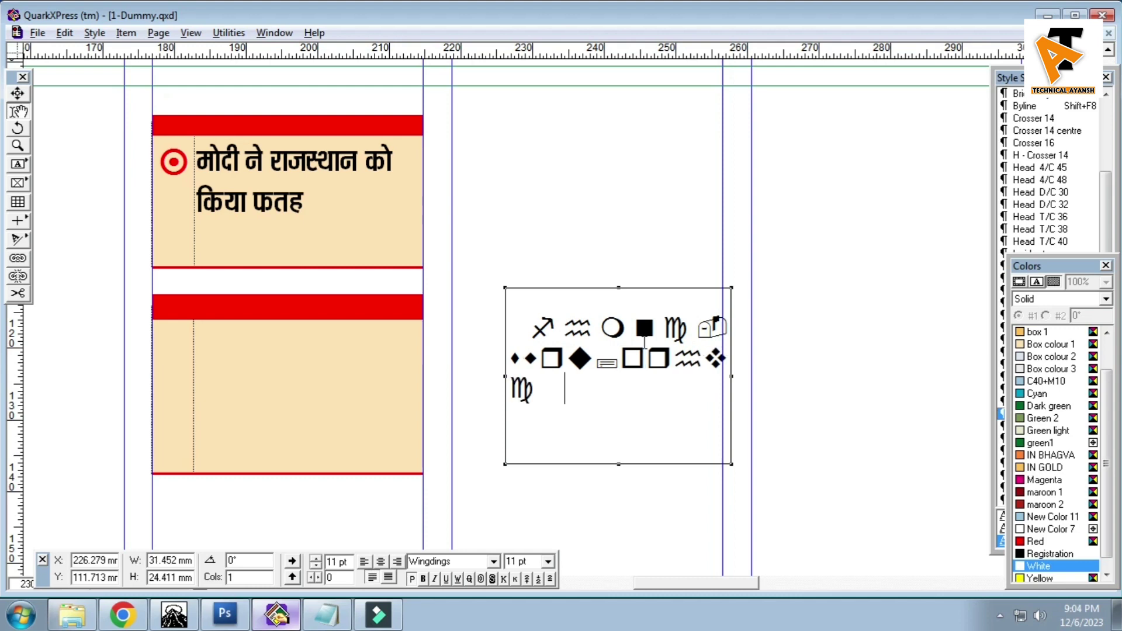
pyautogui.write('.vnjk')
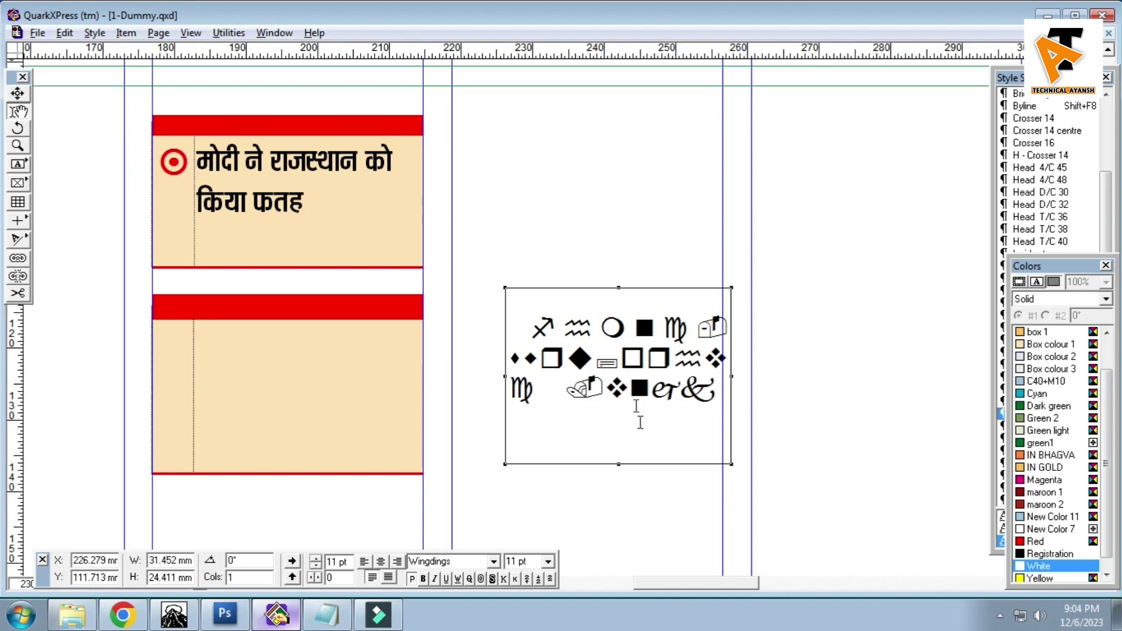
# Step: Copy the solid diamond symbol into the lower beige box's narrow bullet column and widen that column to about 7.07 mm
pyautogui.moveTo(589, 359); pyautogui.dragTo(568, 359)
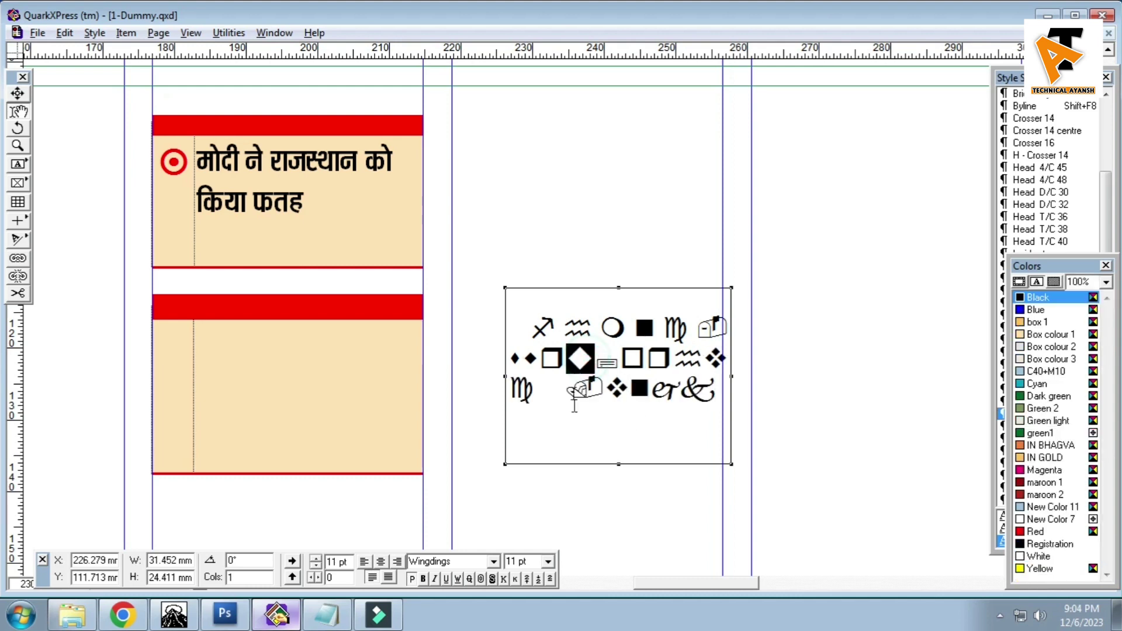
pyautogui.click(179, 357)
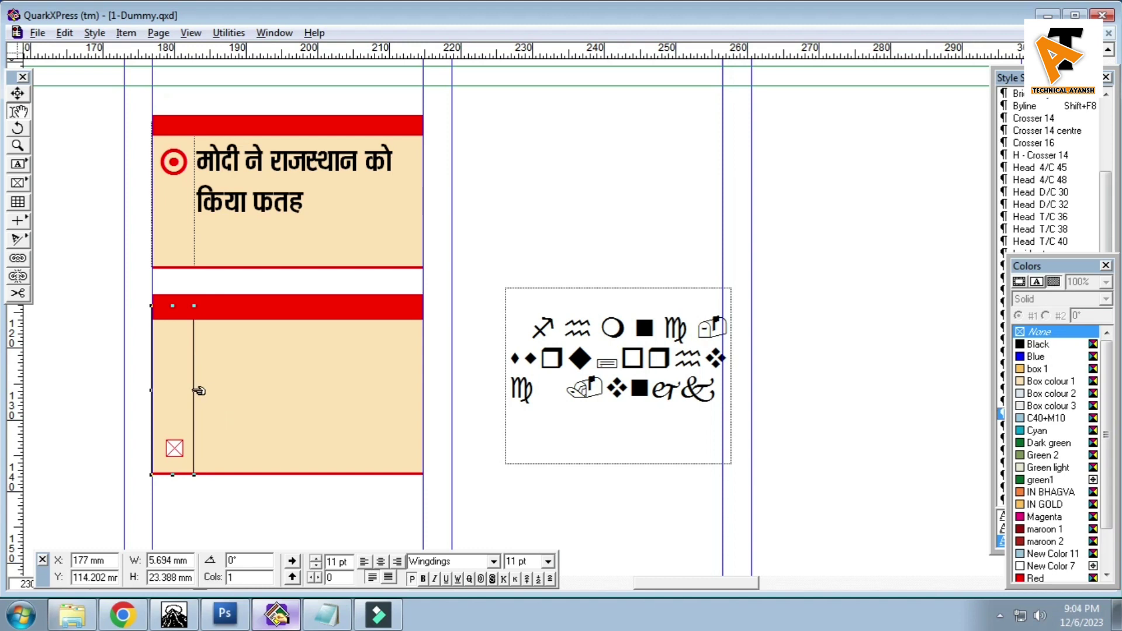
pyautogui.moveTo(199, 390)
pyautogui.mouseDown()
pyautogui.moveTo(188, 388)
pyautogui.moveTo(204, 390)
pyautogui.mouseUp()
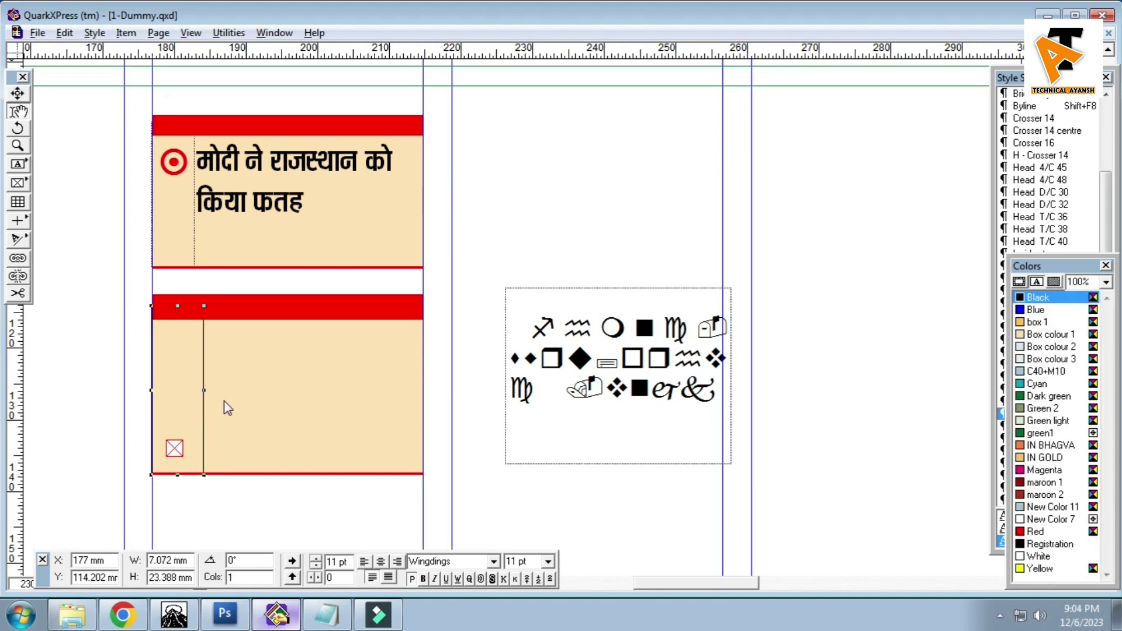
# Step: Set the bullet paragraph's first-line indent to 0 mm and unlock it from the baseline grid
pyautogui.hotkey('ctrl', 'shift', 'f')
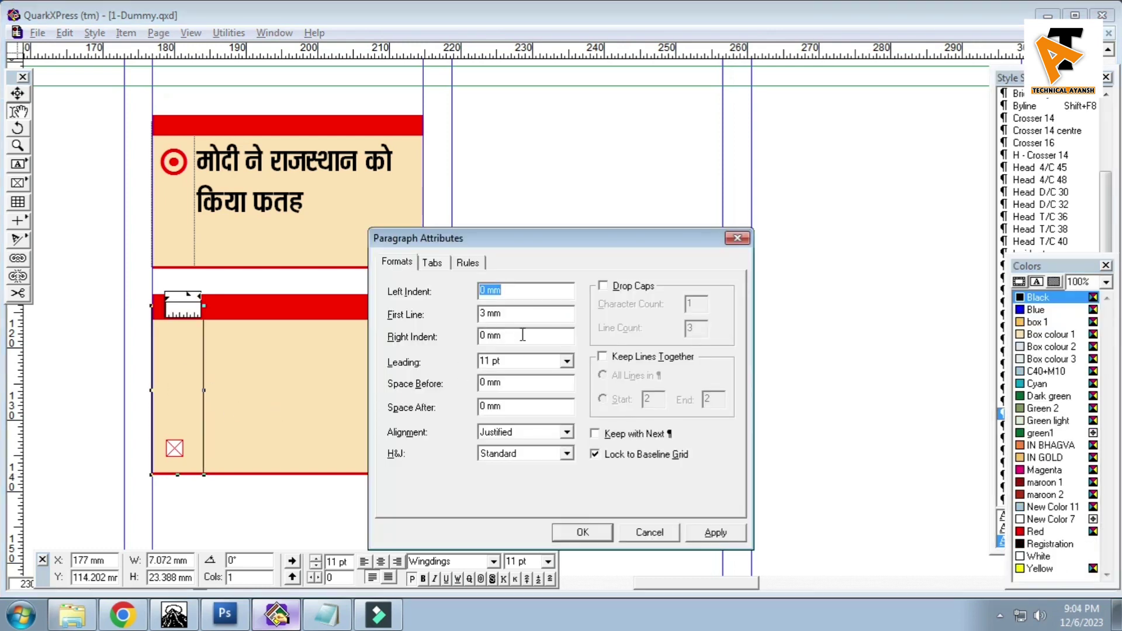
pyautogui.doubleClick(521, 313)
pyautogui.write('0')
pyautogui.click(608, 459)
pyautogui.click(594, 539)
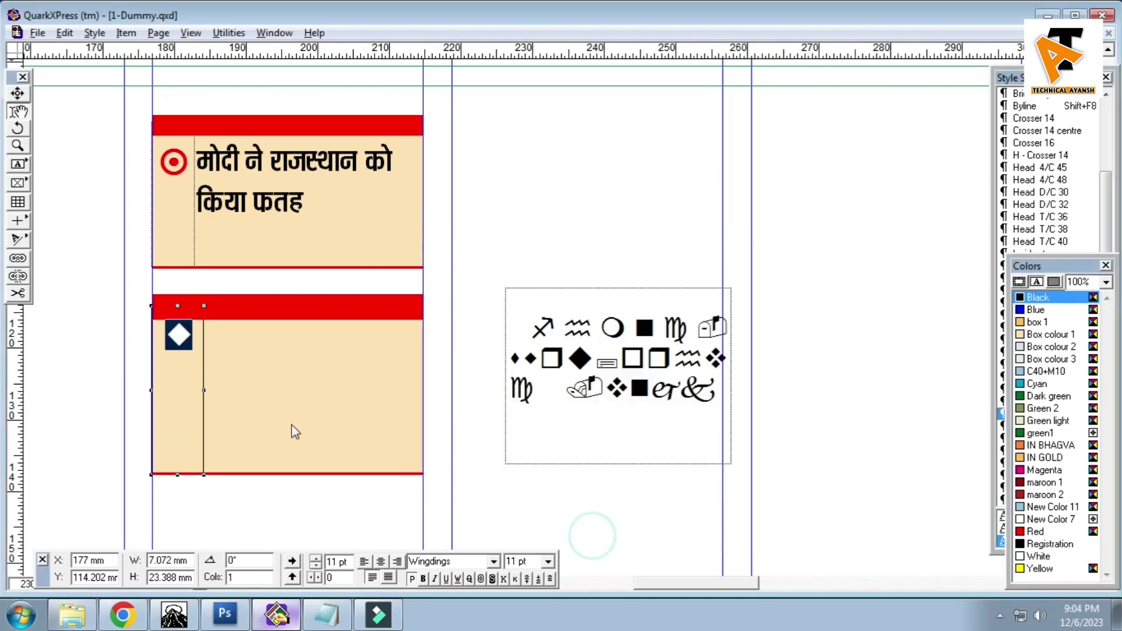
# Step: Narrow the lower box's bullet column to 6 mm and colour the diamond Red
pyautogui.moveTo(206, 391); pyautogui.dragTo(200, 391)
pyautogui.click(204, 393)
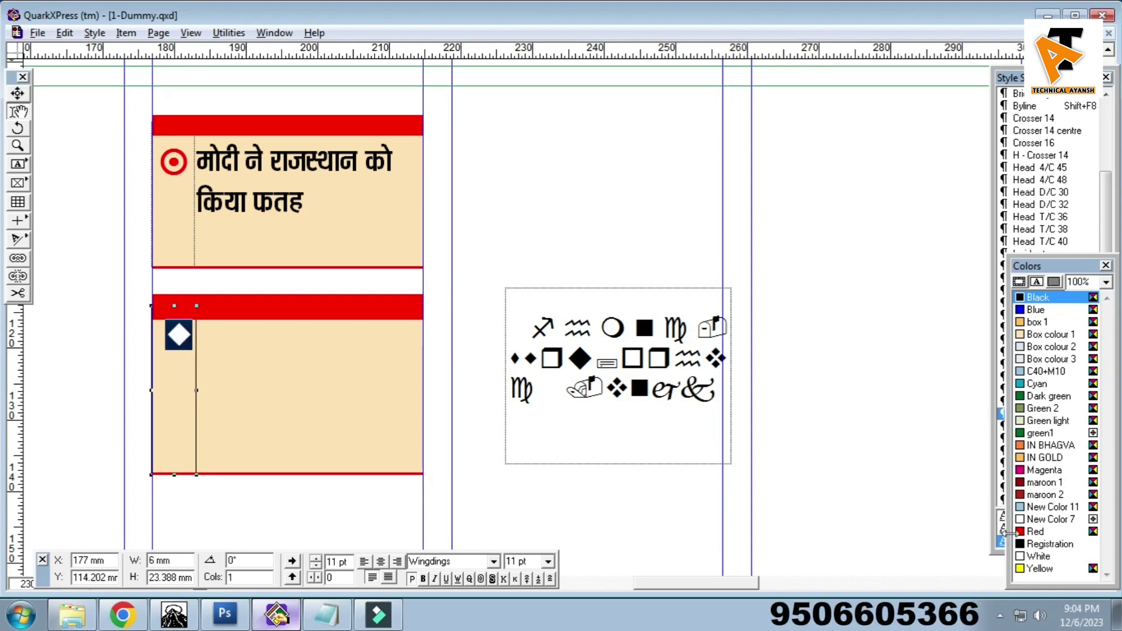
pyautogui.click(1036, 532)
# Step: Check the line and runaround settings of the thick red rule on top of the lower box
pyautogui.click(276, 310)
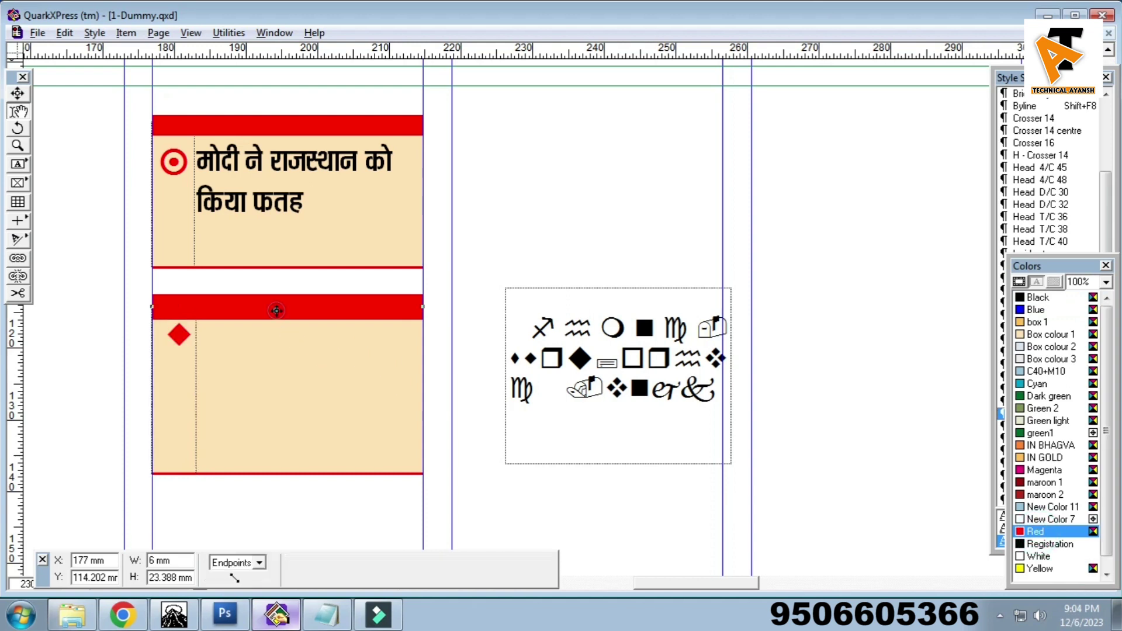
pyautogui.click(175, 370)
pyautogui.click(209, 304)
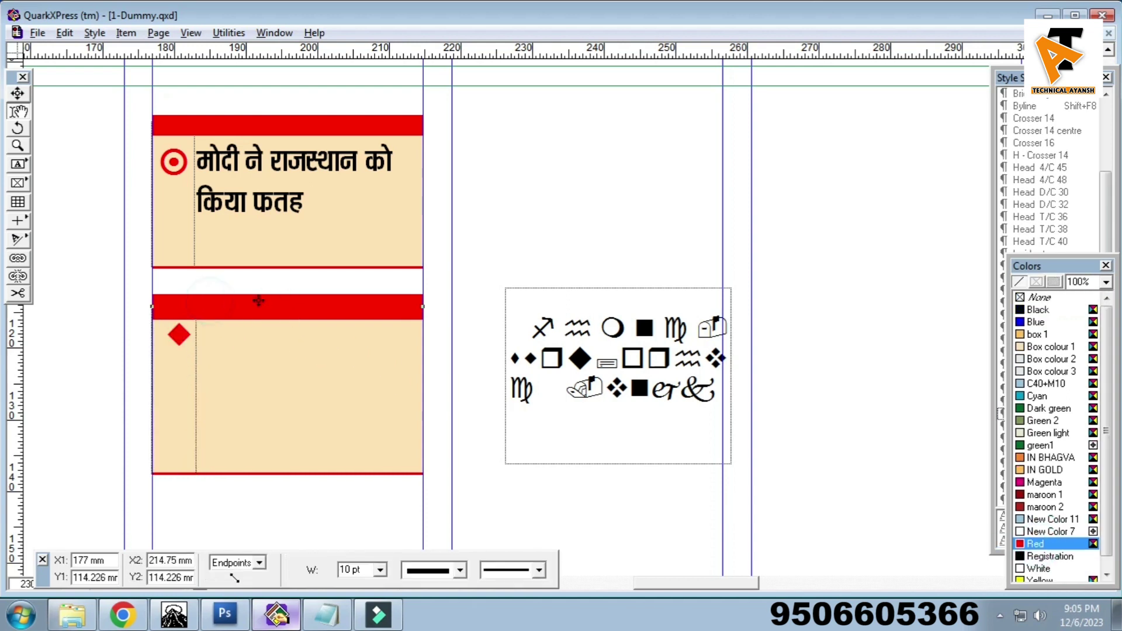
pyautogui.hotkey('ctrl', 't')
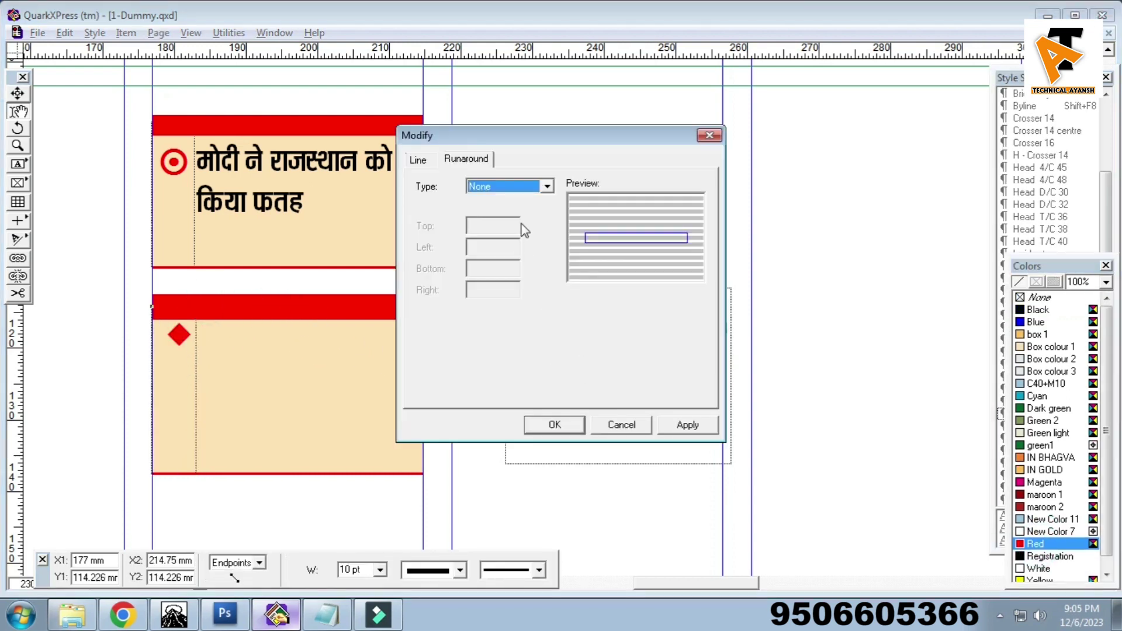
pyautogui.click(494, 186)
pyautogui.click(416, 163)
pyautogui.click(421, 163)
pyautogui.press('Return')
pyautogui.click(288, 323)
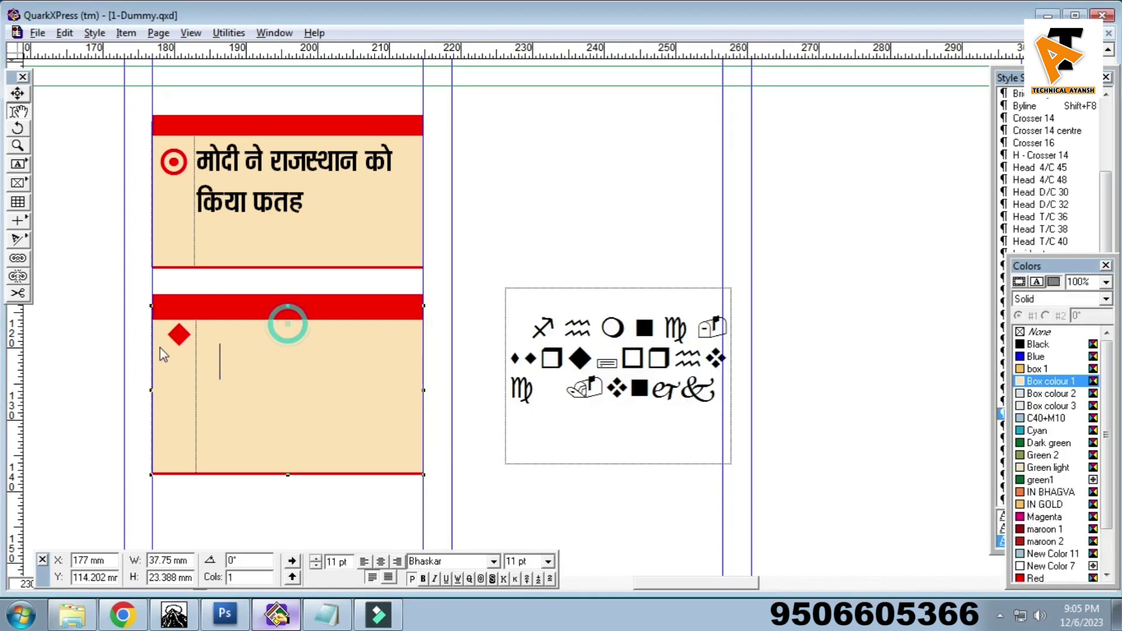
pyautogui.click(181, 367)
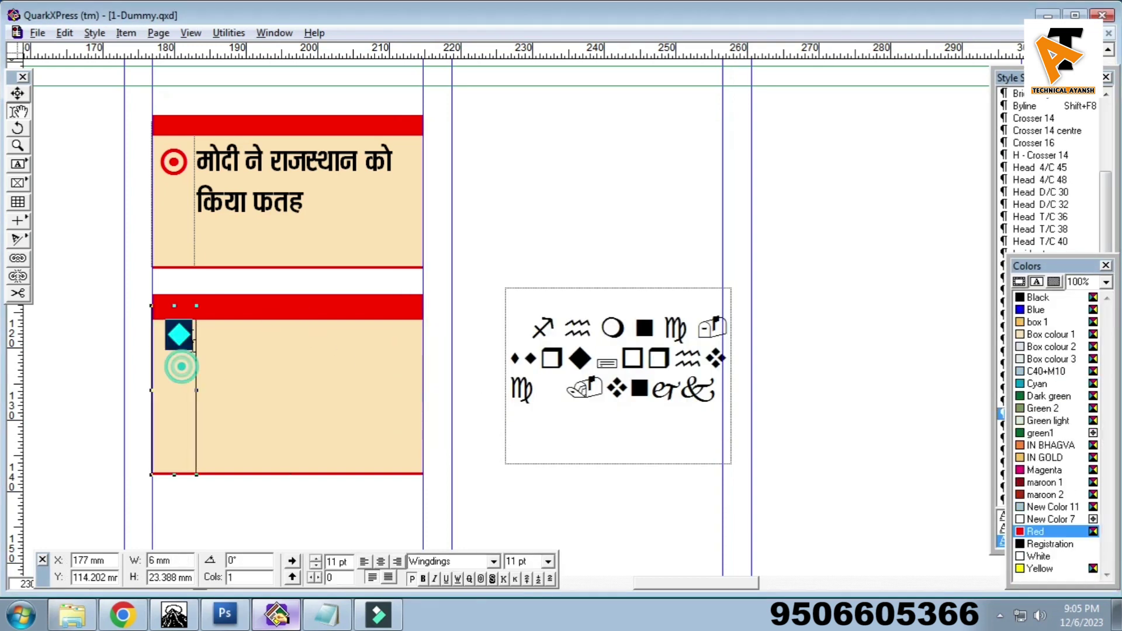
pyautogui.click(182, 334)
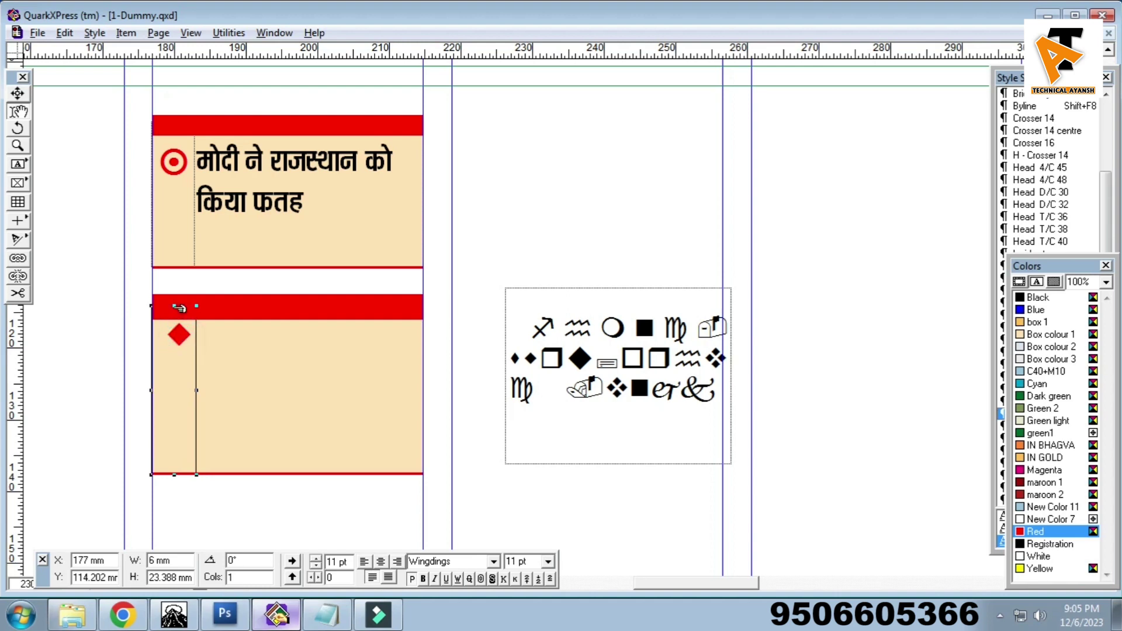
pyautogui.click(171, 215)
pyautogui.click(190, 368)
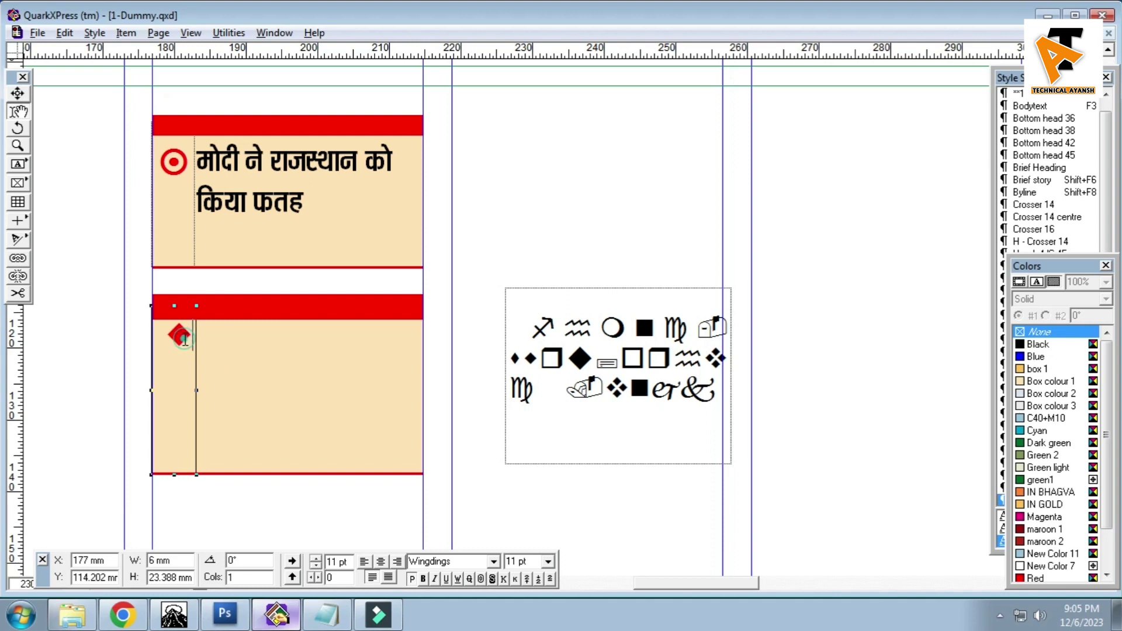
pyautogui.doubleClick(183, 338)
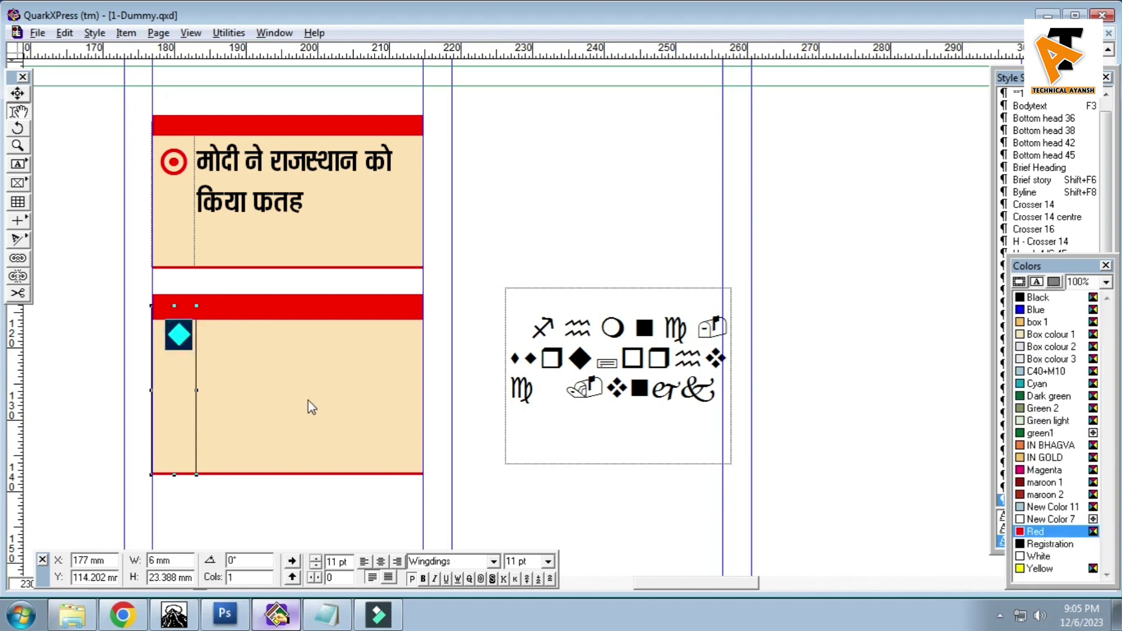
# Step: Try Wingdings 2 on all the sample symbols in the separate text box and settle on Wingdings 3
pyautogui.scroll(1, 147, 371)
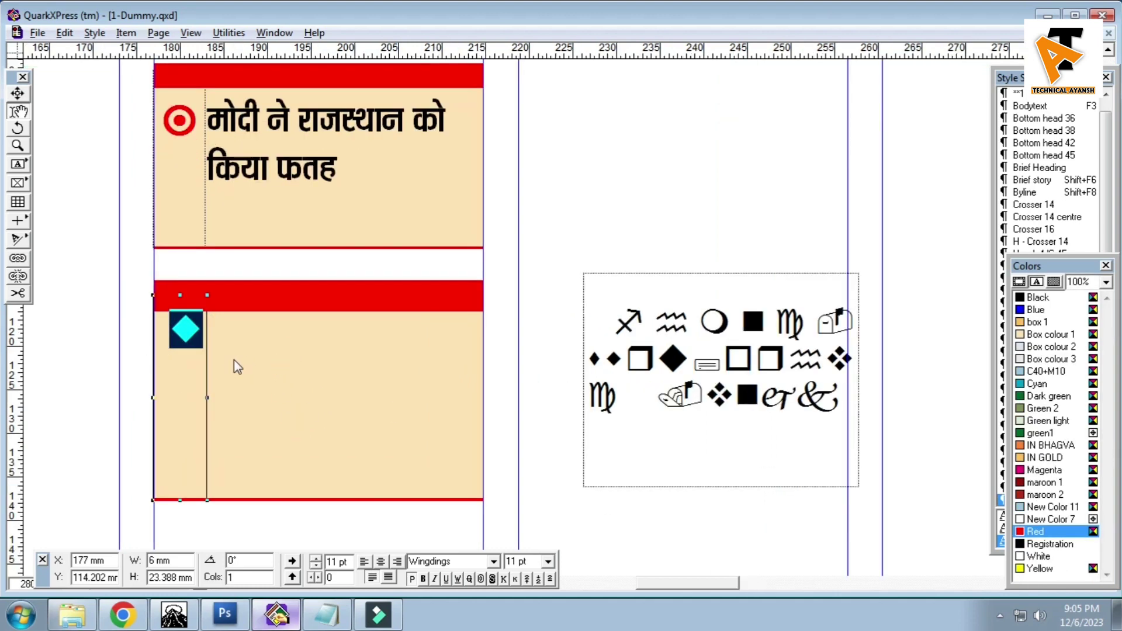
pyautogui.click(740, 380)
pyautogui.hotkey('ctrl', 'a')
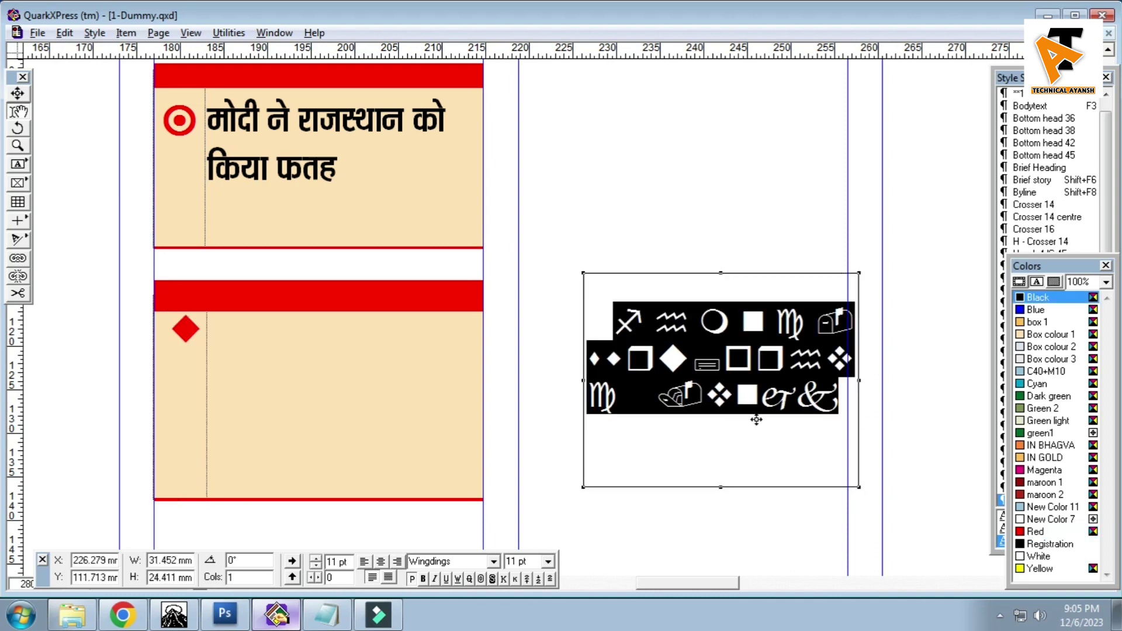
pyautogui.click(494, 561)
pyautogui.click(453, 463)
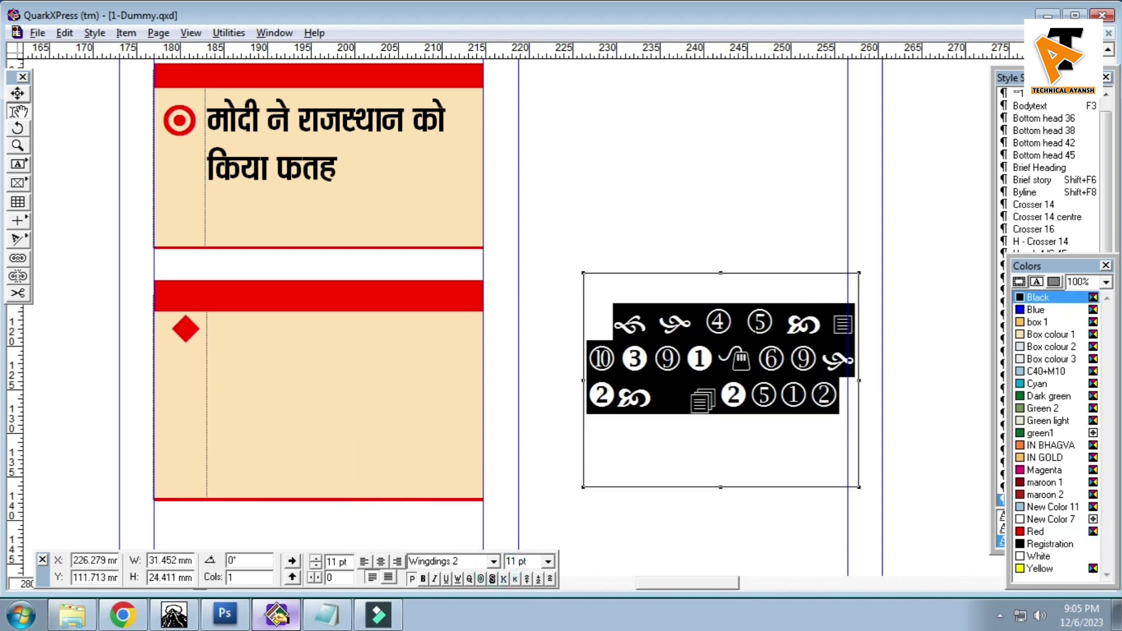
pyautogui.click(494, 562)
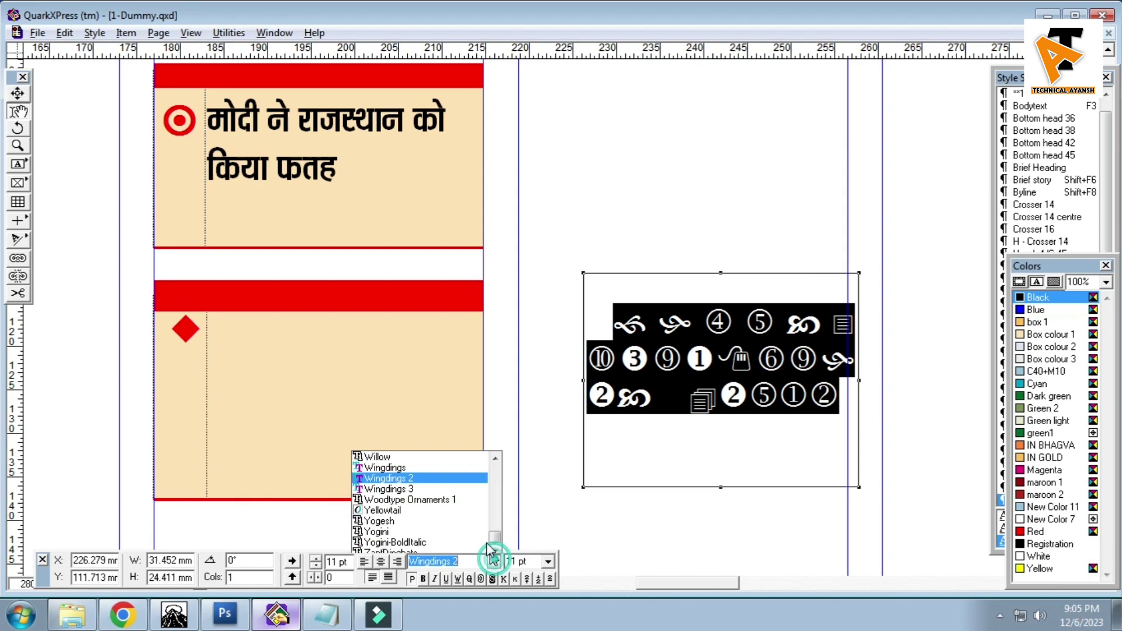
pyautogui.click(453, 480)
# Step: Colour the solid right-pointing triangle Red and copy it into the lower box's bullet column after the diamond
pyautogui.moveTo(716, 357); pyautogui.dragTo(688, 358)
pyautogui.click(1035, 531)
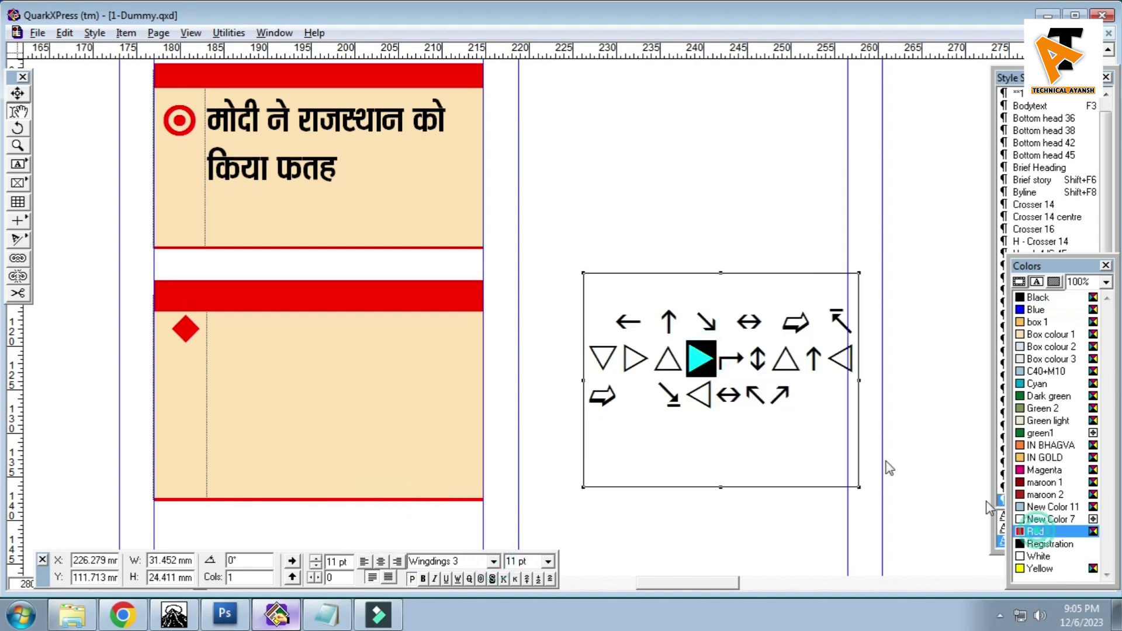
pyautogui.doubleClick(183, 389)
pyautogui.click(183, 388)
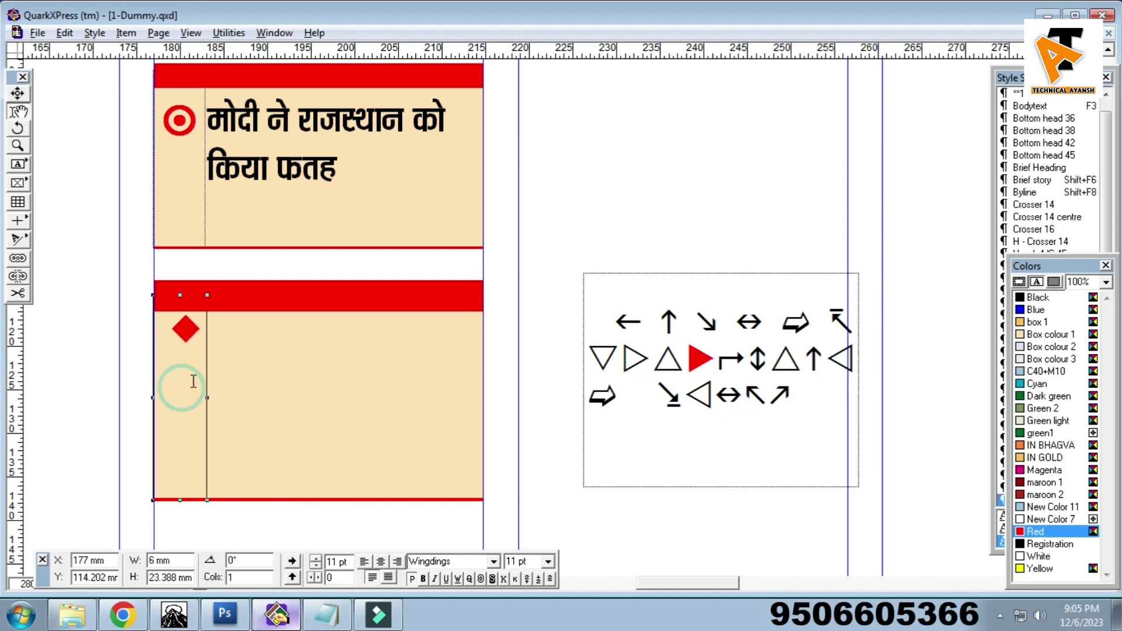
pyautogui.hotkey('ctrl', 'v')
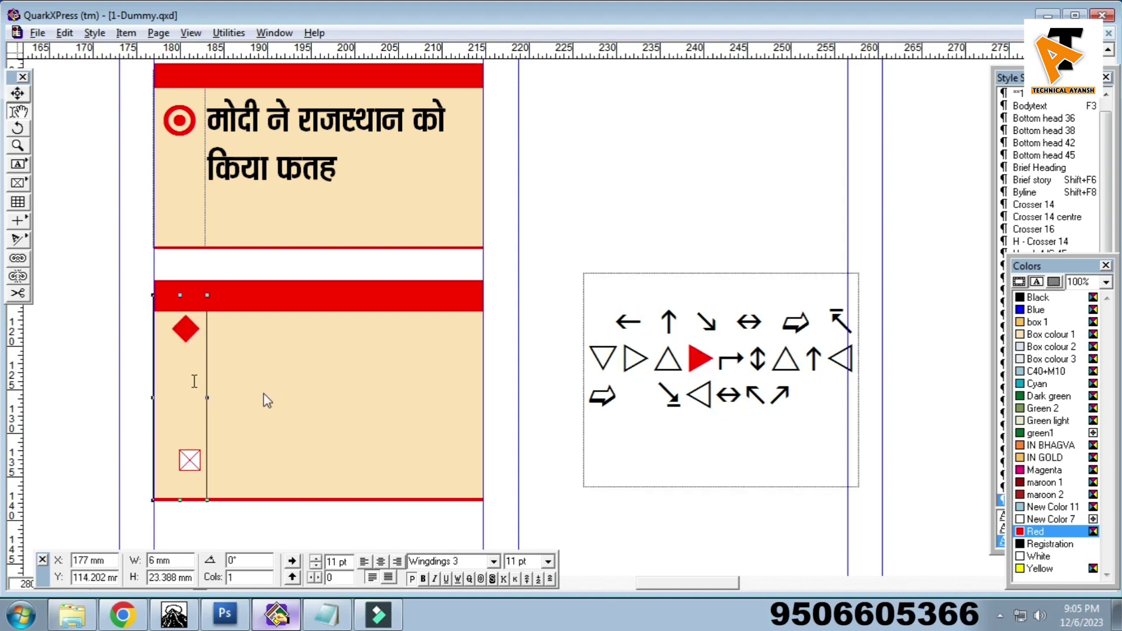
# Step: Try smaller font sizes of 10 pt and 8 pt on everything in the bullet column
pyautogui.hotkey('ctrl', 'a')
pyautogui.hotkey('ctrl', 'shift', ',')
pyautogui.hotkey('ctrl', 'shift', ',')
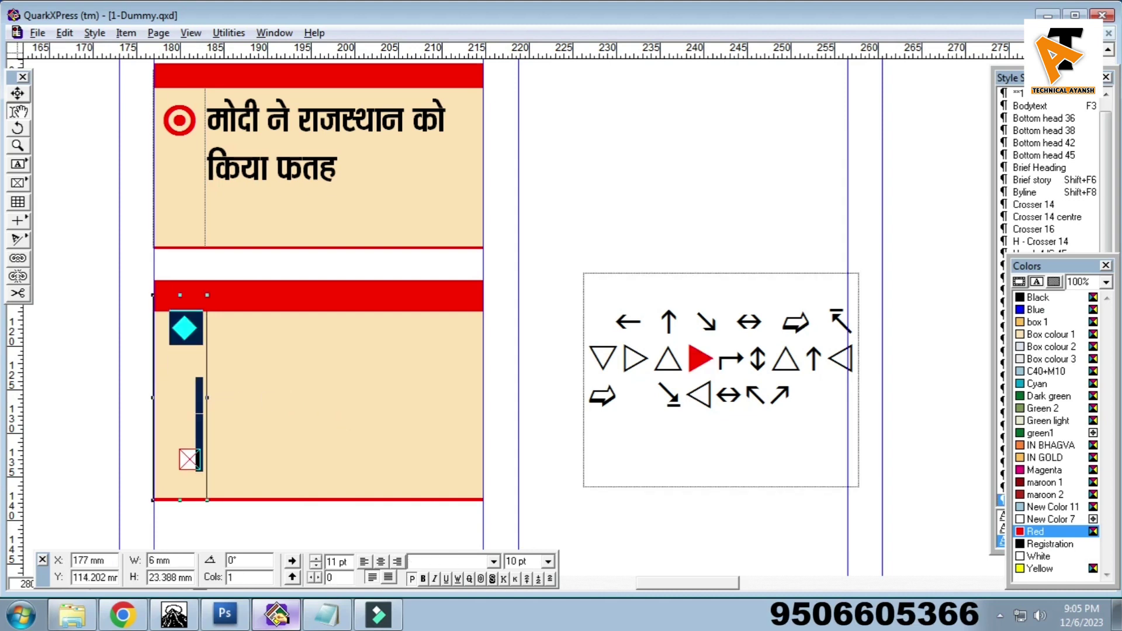
pyautogui.hotkey('ctrl', 'shift', '.')
pyautogui.hotkey('ctrl', 'shift', '.')
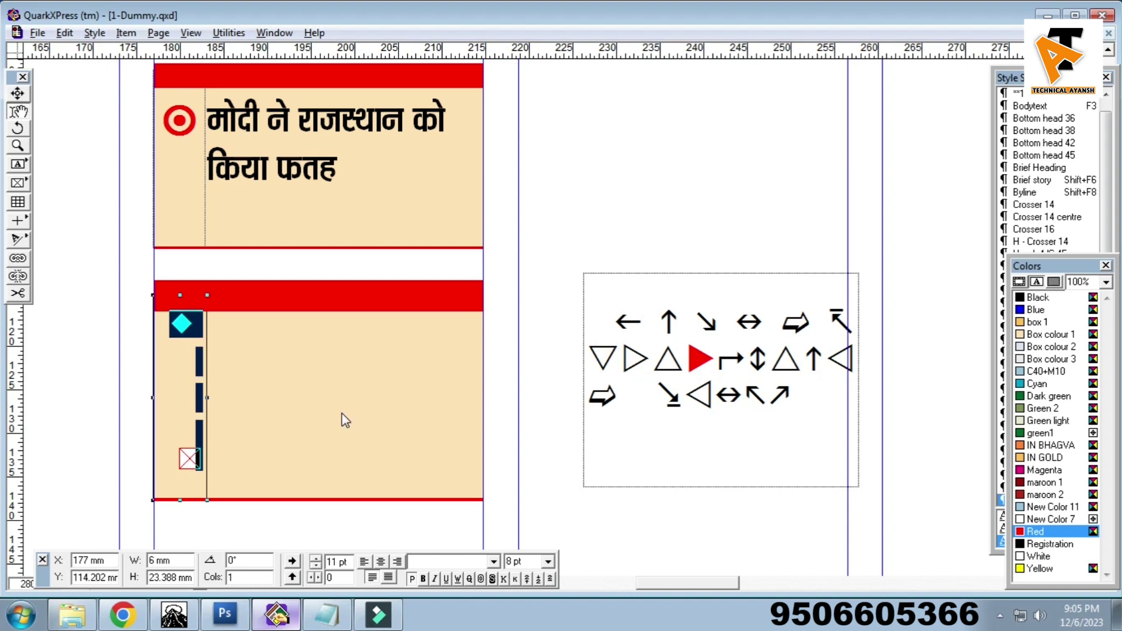
# Step: Pull the triangle up directly below the diamond and insert a blank line above each of the two bullets
pyautogui.click(179, 381)
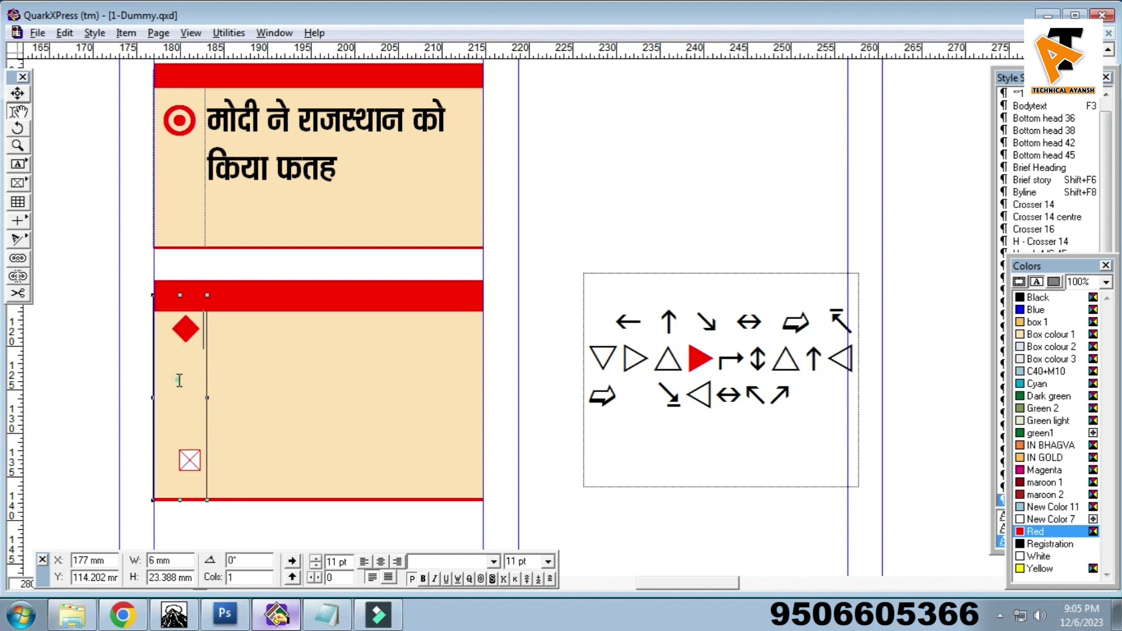
pyautogui.press('Delete')
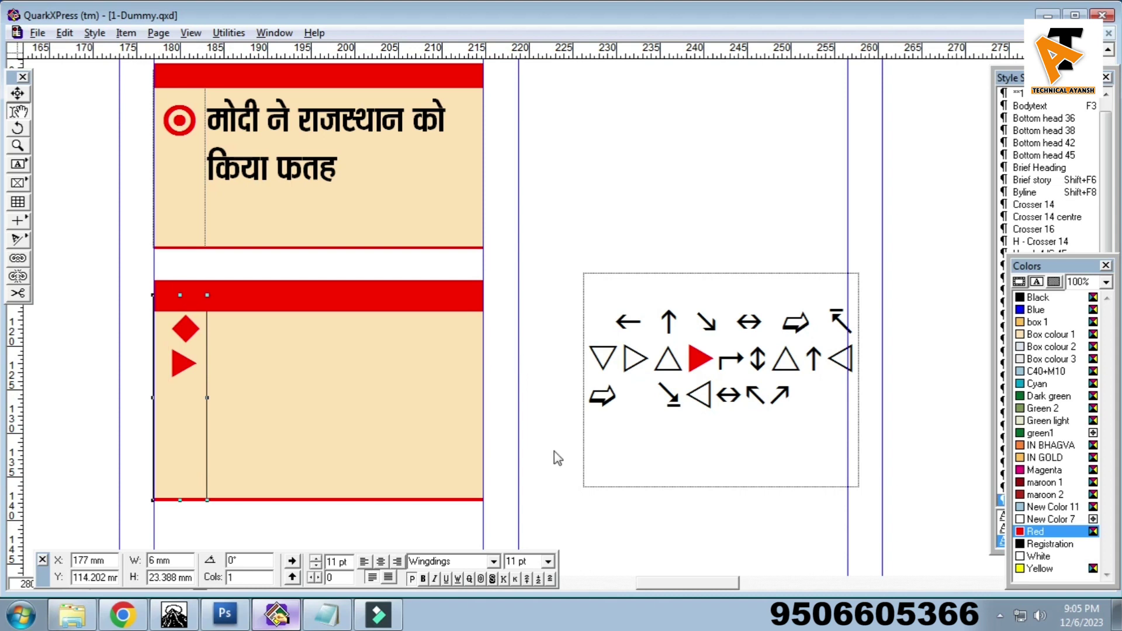
pyautogui.keyDown('ctrl'); pyautogui.click(221, 363); pyautogui.keyUp('ctrl')
pyautogui.moveTo(221, 363); pyautogui.dragTo(480, 331)
pyautogui.moveTo(431, 292); pyautogui.dragTo(459, 326)
pyautogui.keyDown('ctrl'); pyautogui.click(479, 381); pyautogui.keyUp('ctrl')
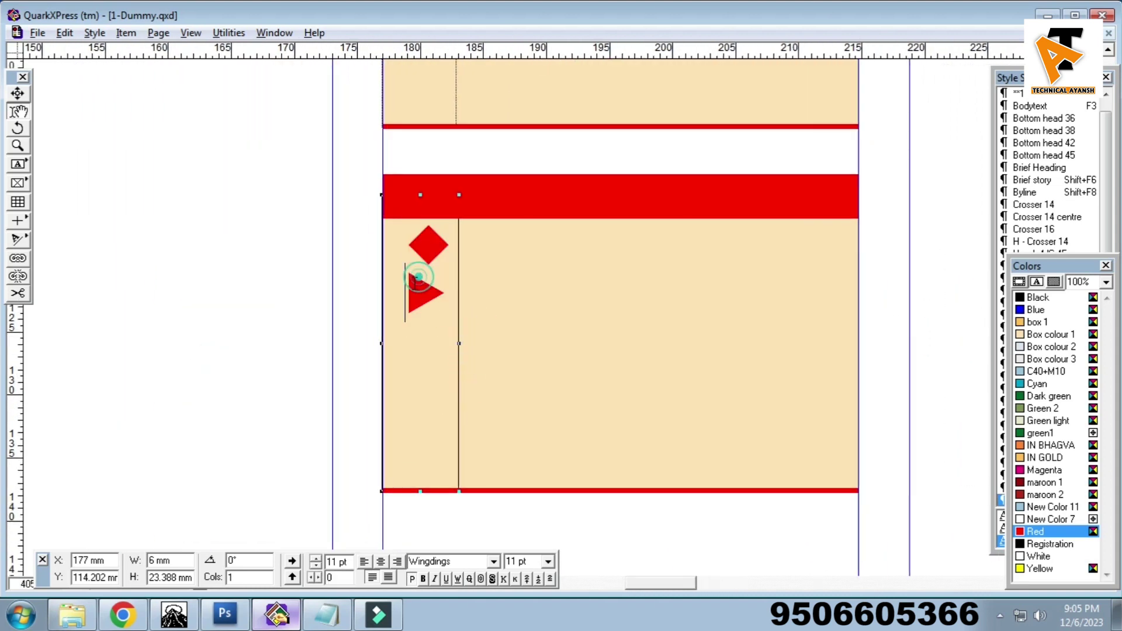
pyautogui.click(397, 328)
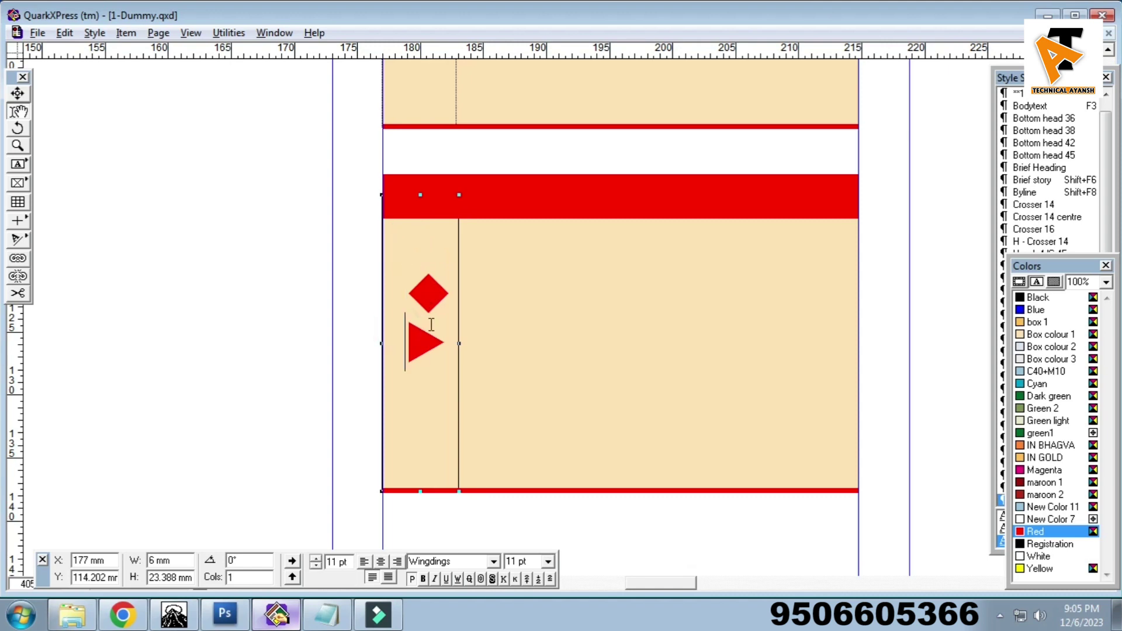
pyautogui.press('Return')
# Step: Place the text cursor in the blank line above the diamond in the bullet column
pyautogui.moveTo(453, 295); pyautogui.dragTo(452, 382)
pyautogui.scroll(2, 453, 383)
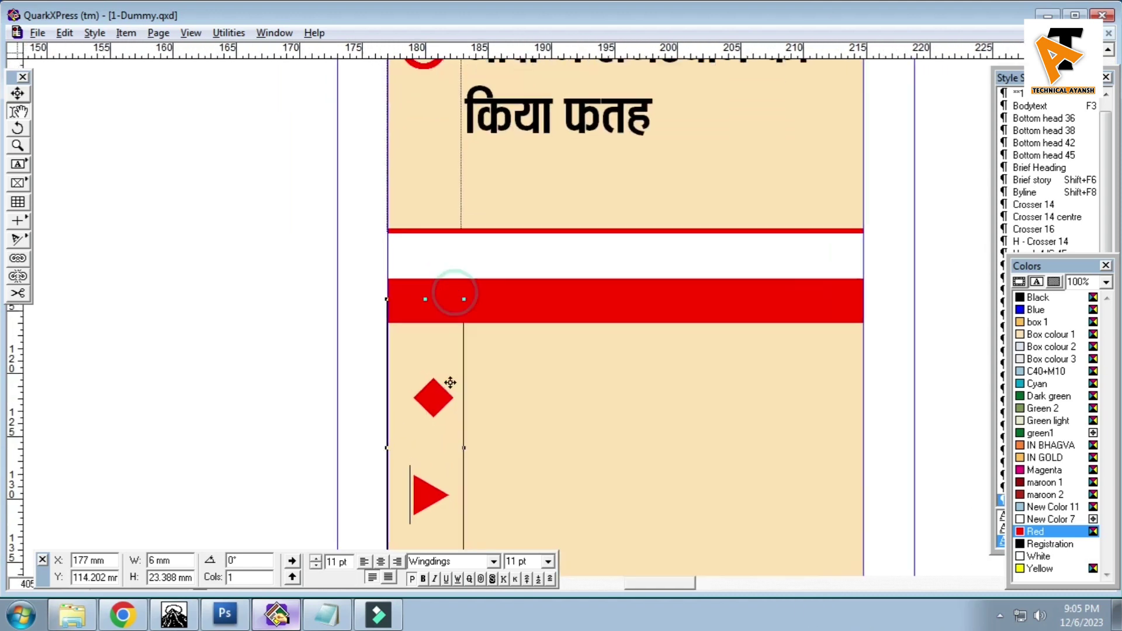
pyautogui.scroll(-3, 453, 383)
pyautogui.scroll(-2, 432, 392)
pyautogui.moveTo(505, 409); pyautogui.dragTo(366, 372)
pyautogui.click(357, 367)
pyautogui.click(359, 343)
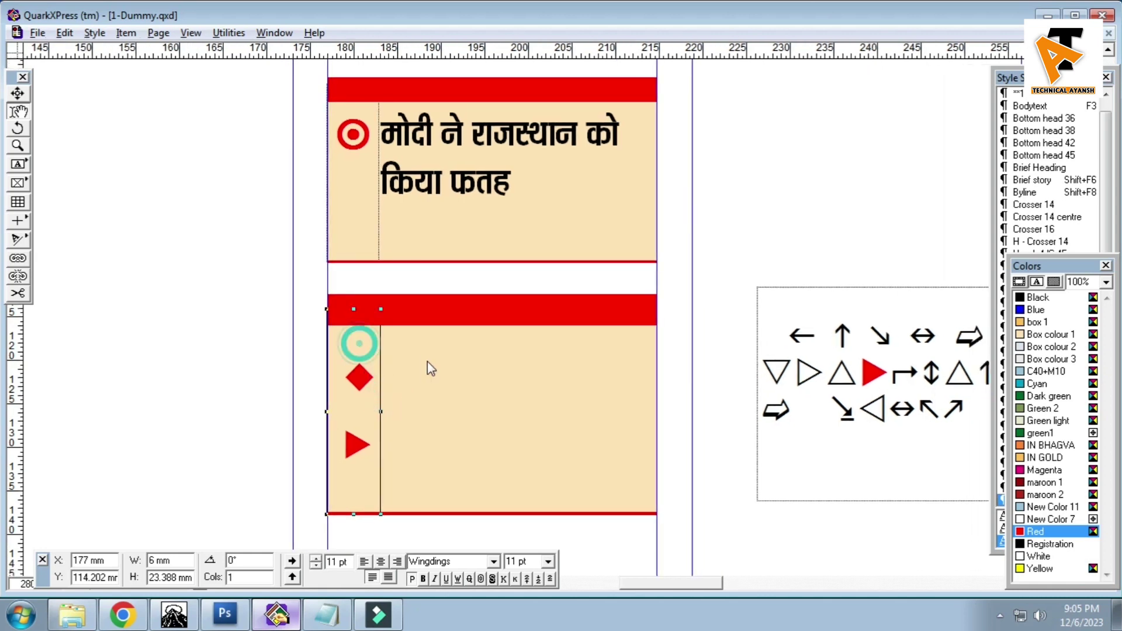